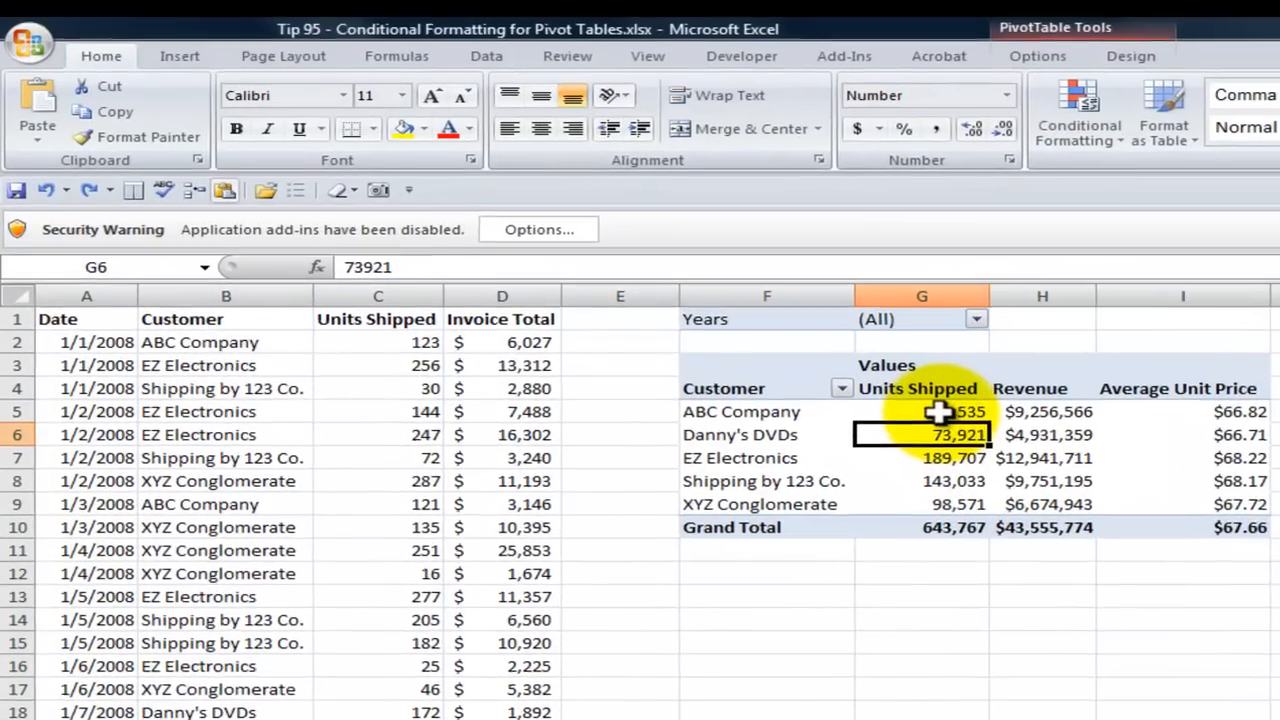
- Preview the Highlight Cells, Top/Bottom, Data Bars, Color Scales and Icon Sets conditional formats on the customers' Units Shipped values
click(938, 411)
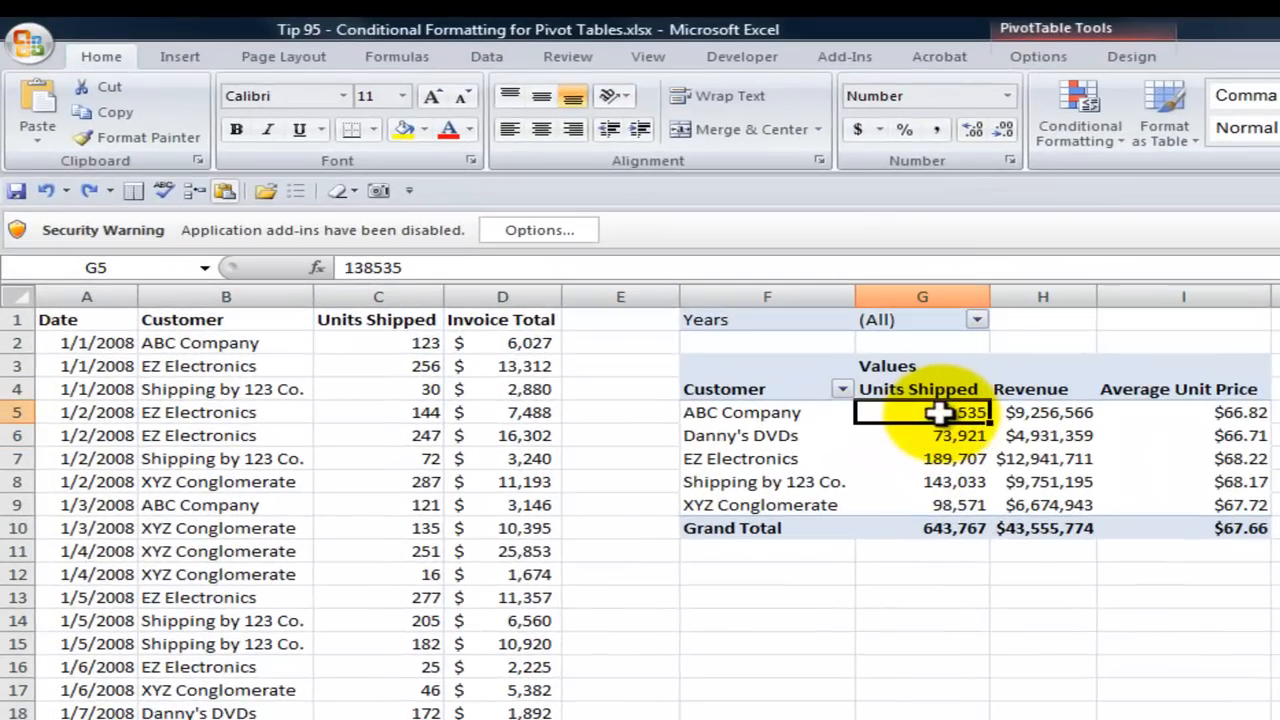
drag(938, 411, 937, 495)
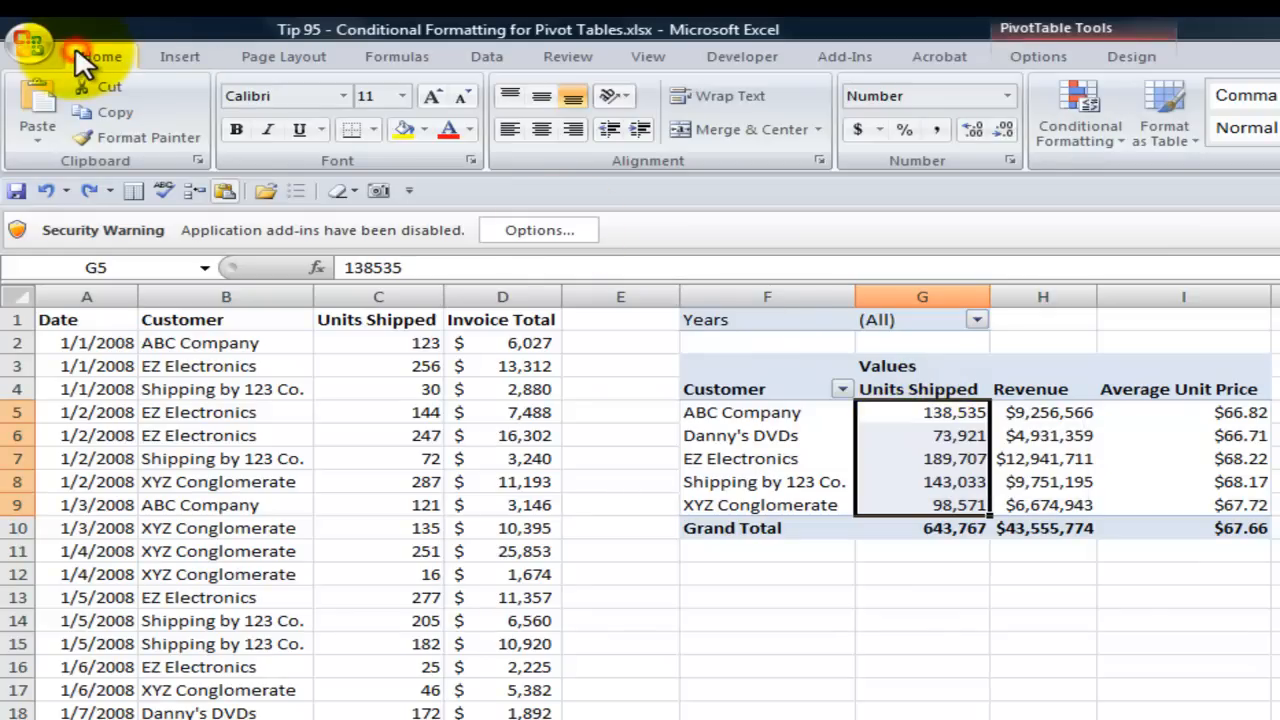
click(1121, 135)
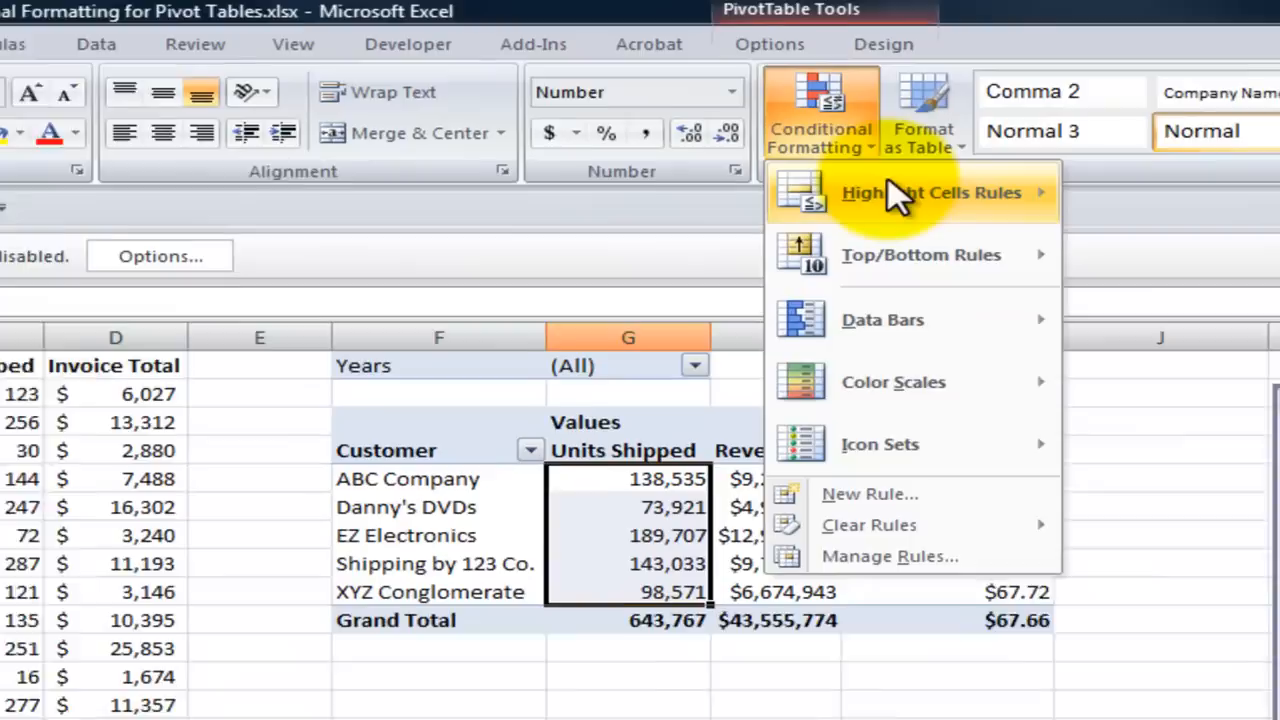
mouse_move(1136, 173)
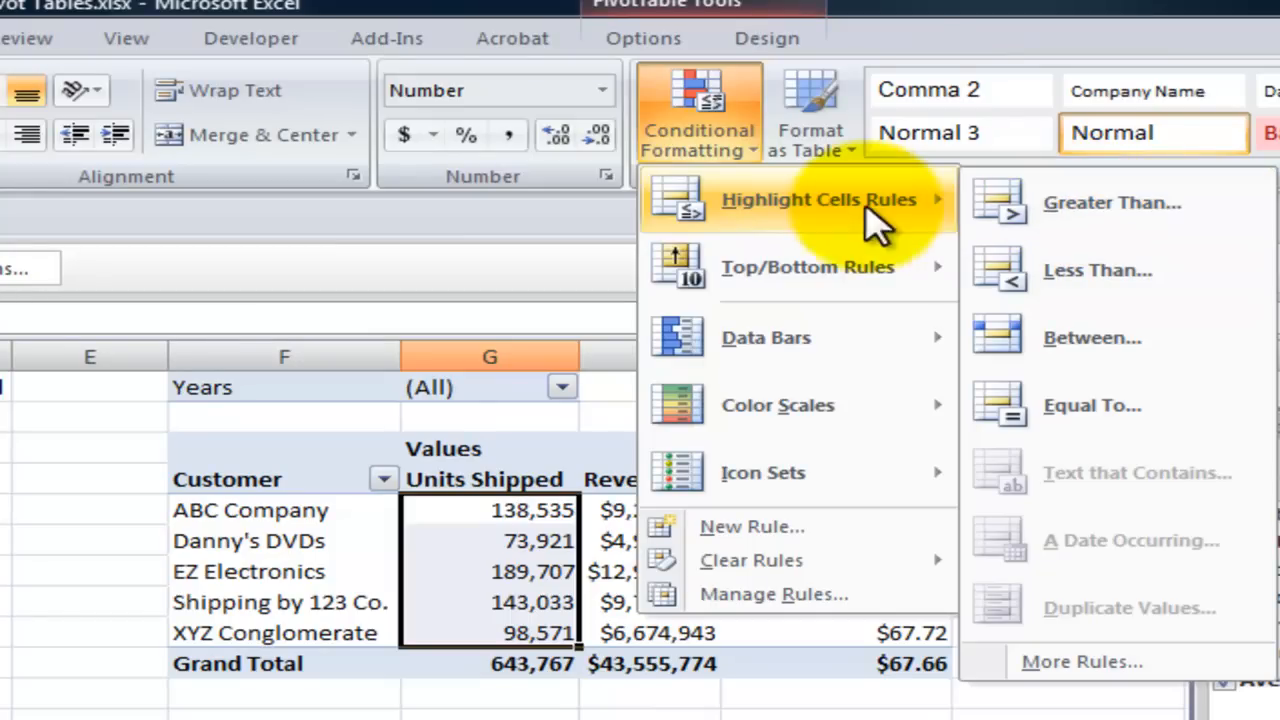
mouse_move(845, 270)
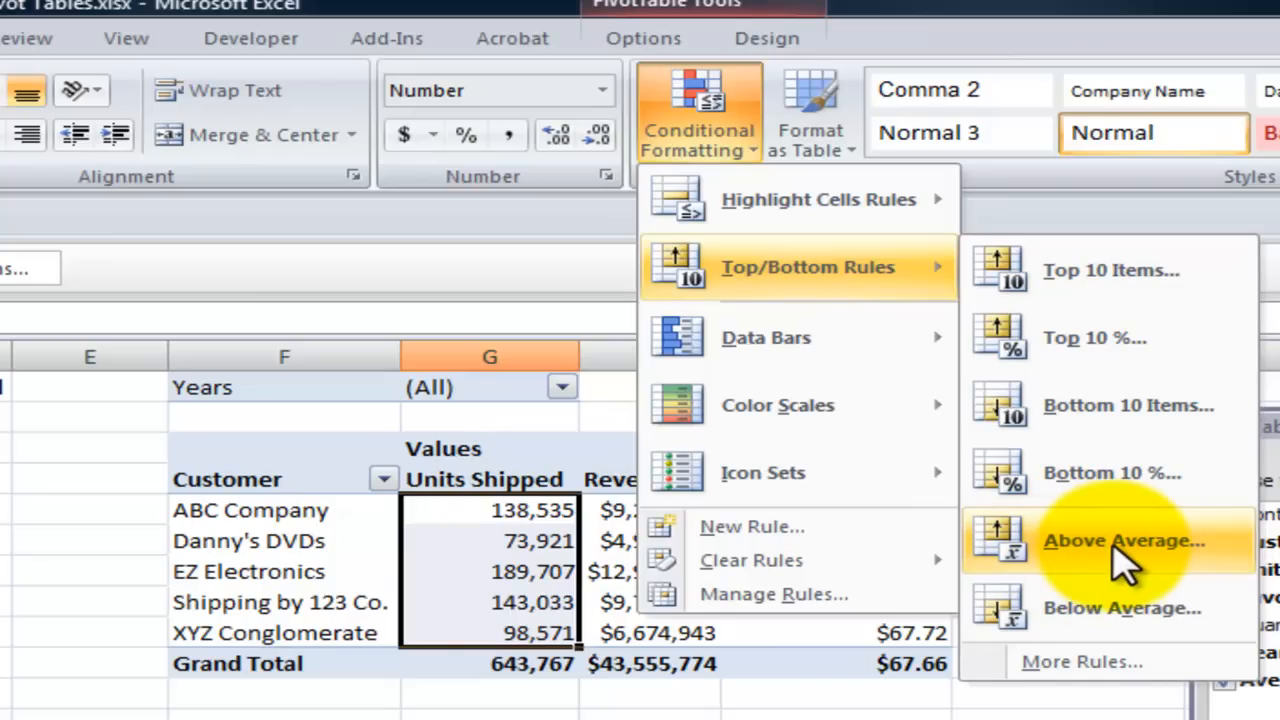
mouse_move(814, 349)
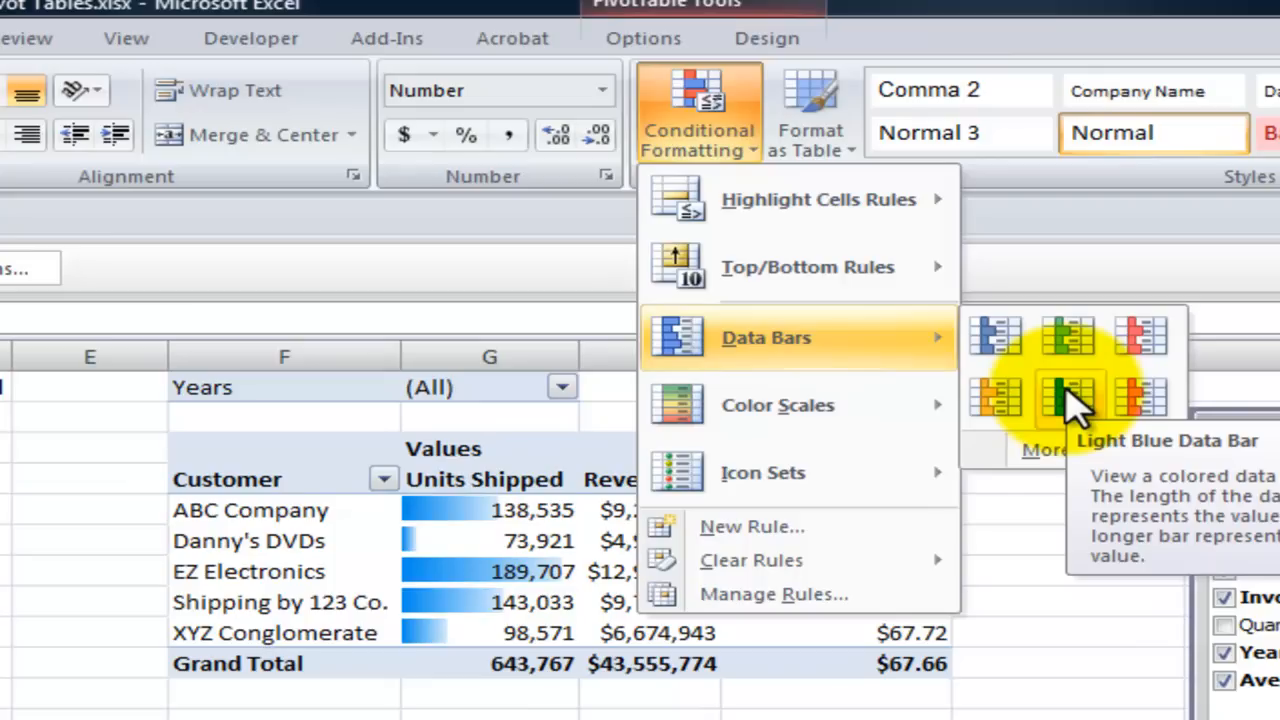
mouse_move(880, 412)
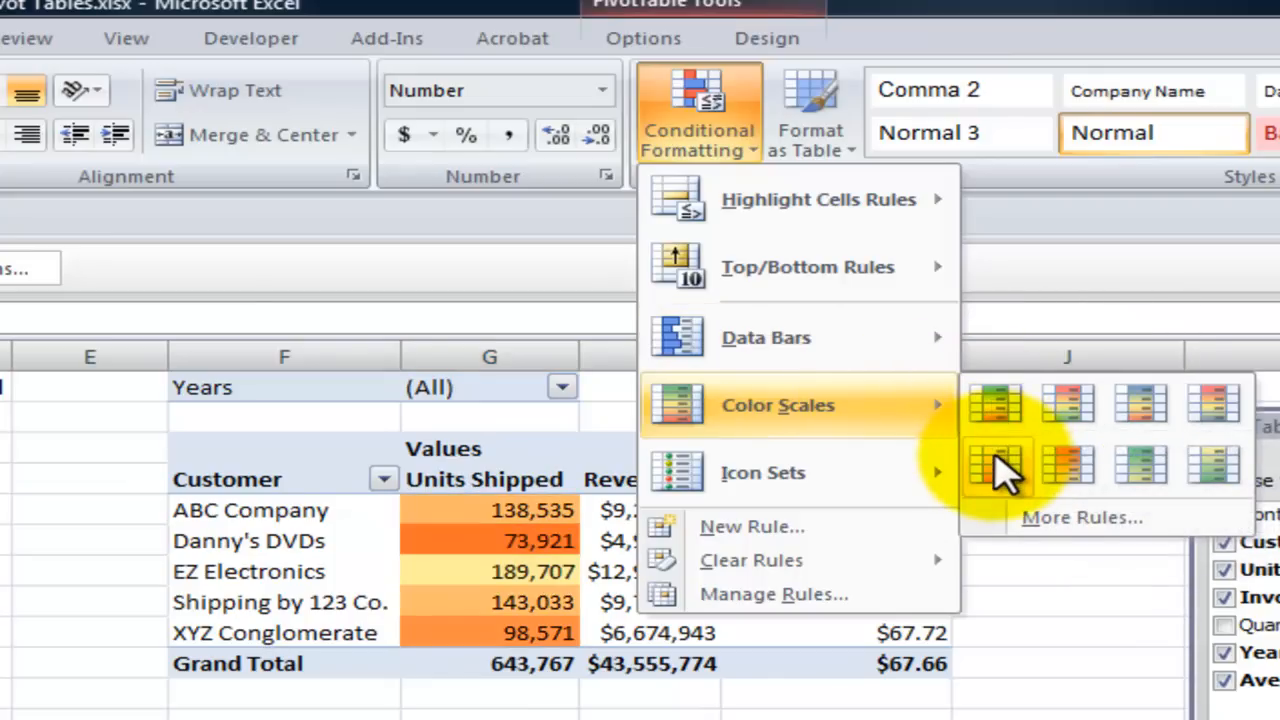
mouse_move(822, 487)
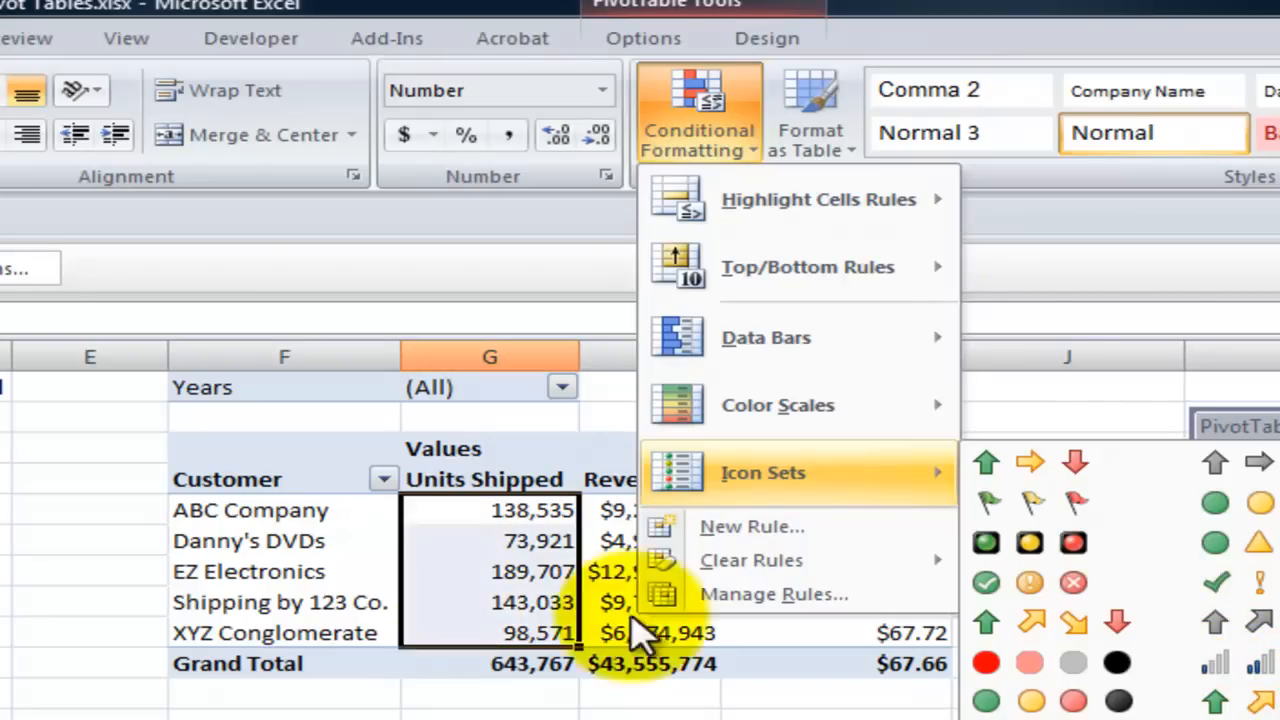
click(294, 551)
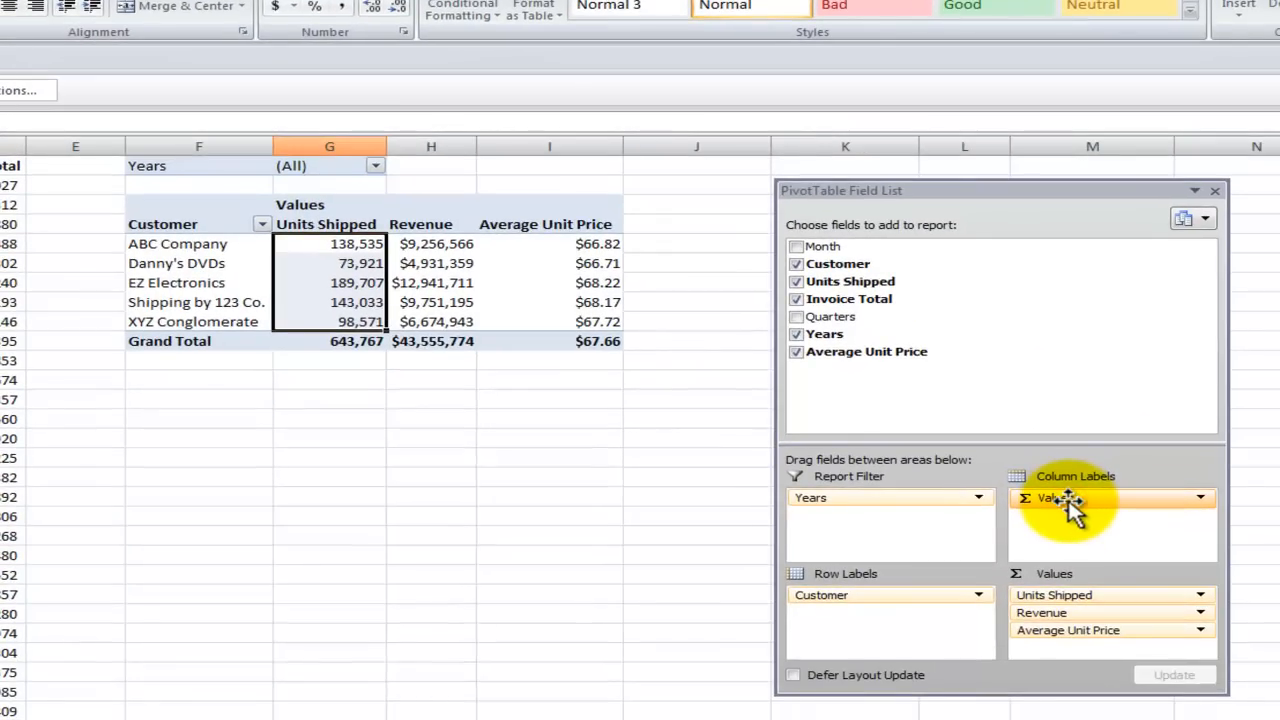
- Move the pivot table's Values field from the column labels to the row labels, below Customer, and inspect the stacked value labels
drag(1068, 512, 858, 618)
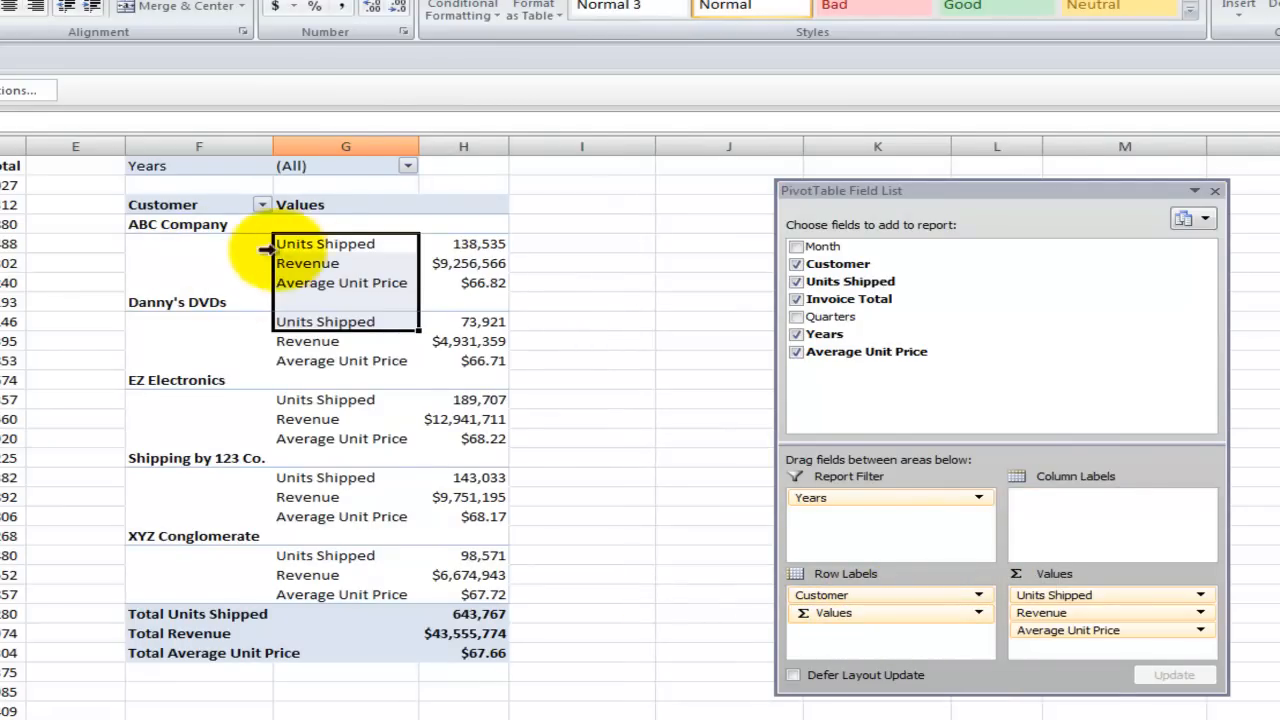
click(308, 243)
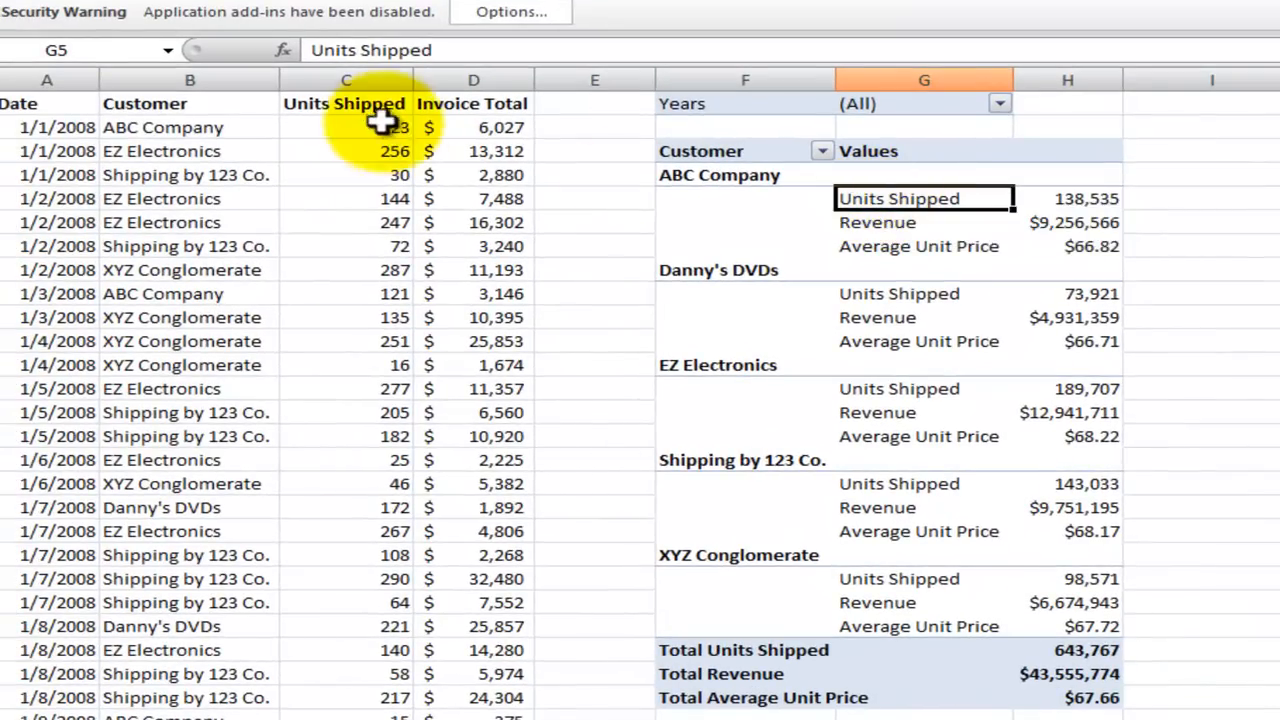
click(886, 224)
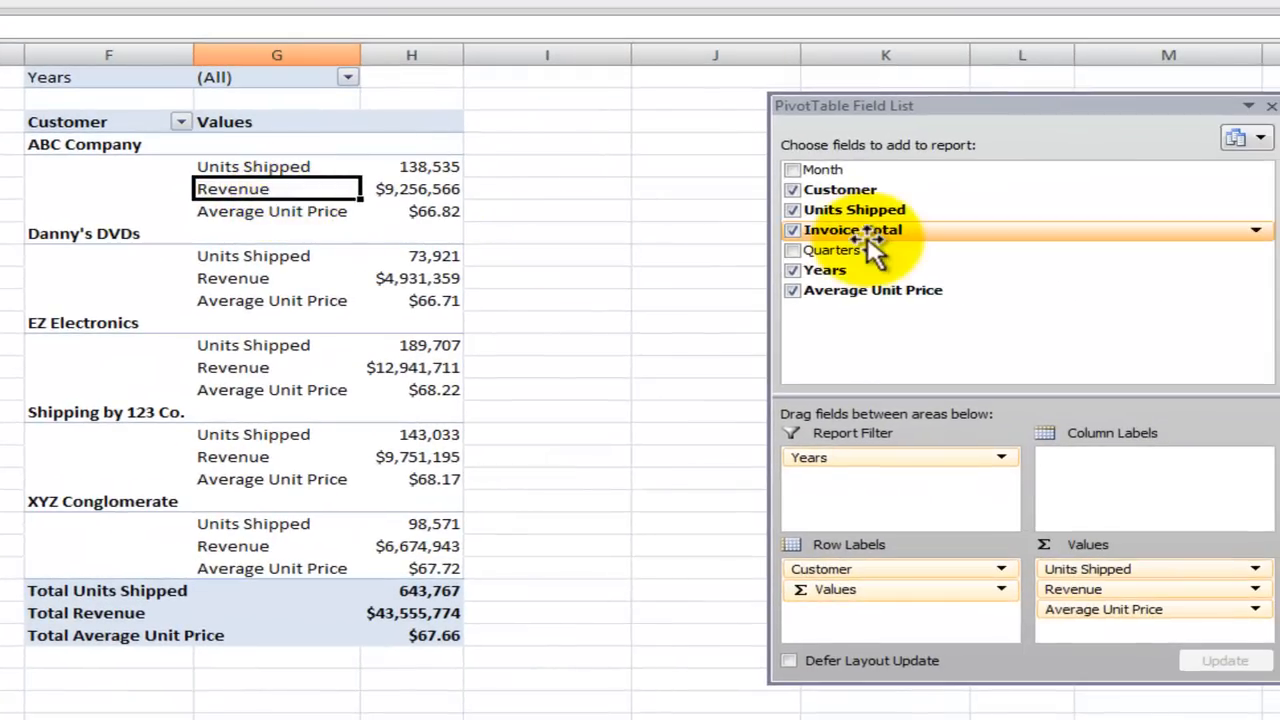
click(265, 213)
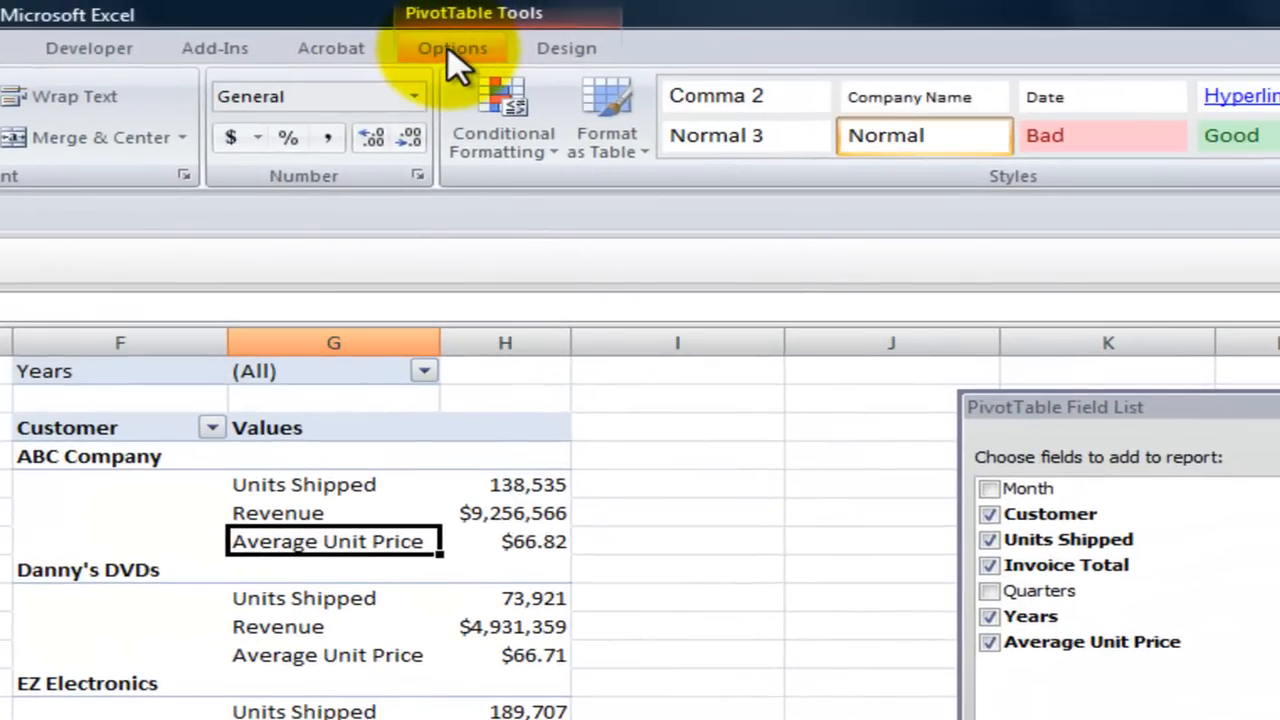
- Examine the formula of the Average Unit Price calculated field in the pivot table and close its definition
click(453, 60)
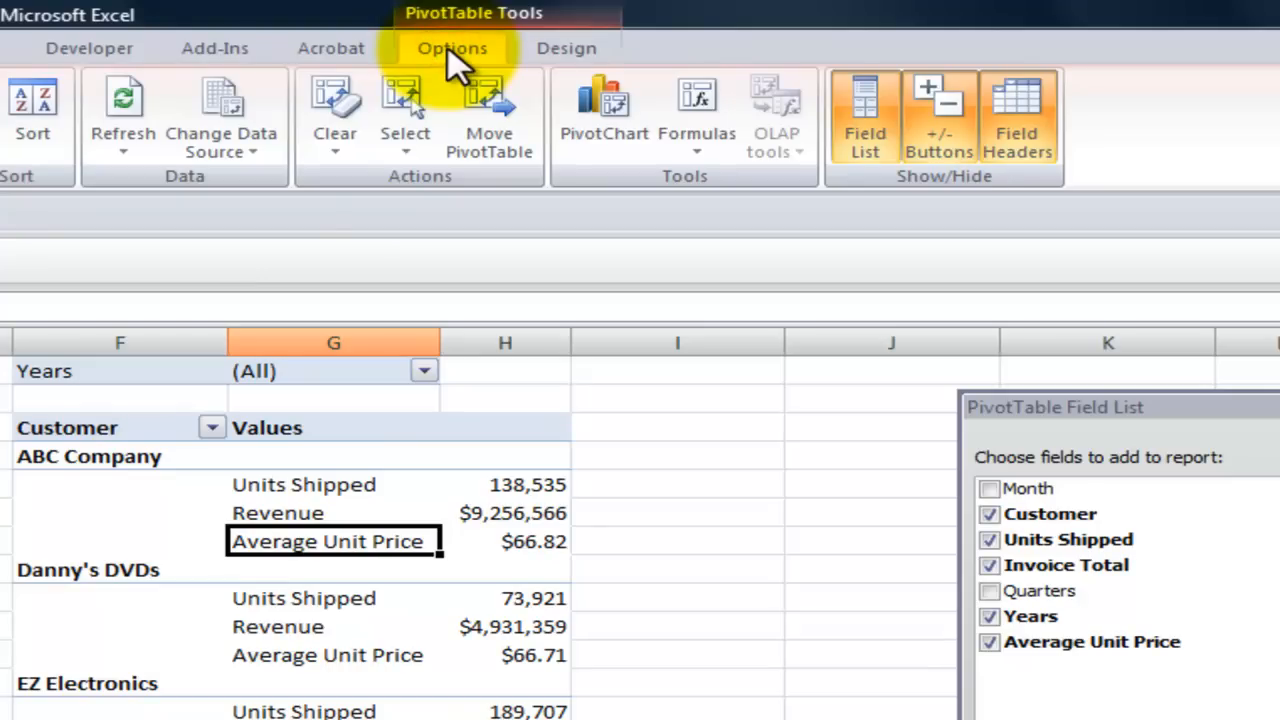
click(695, 155)
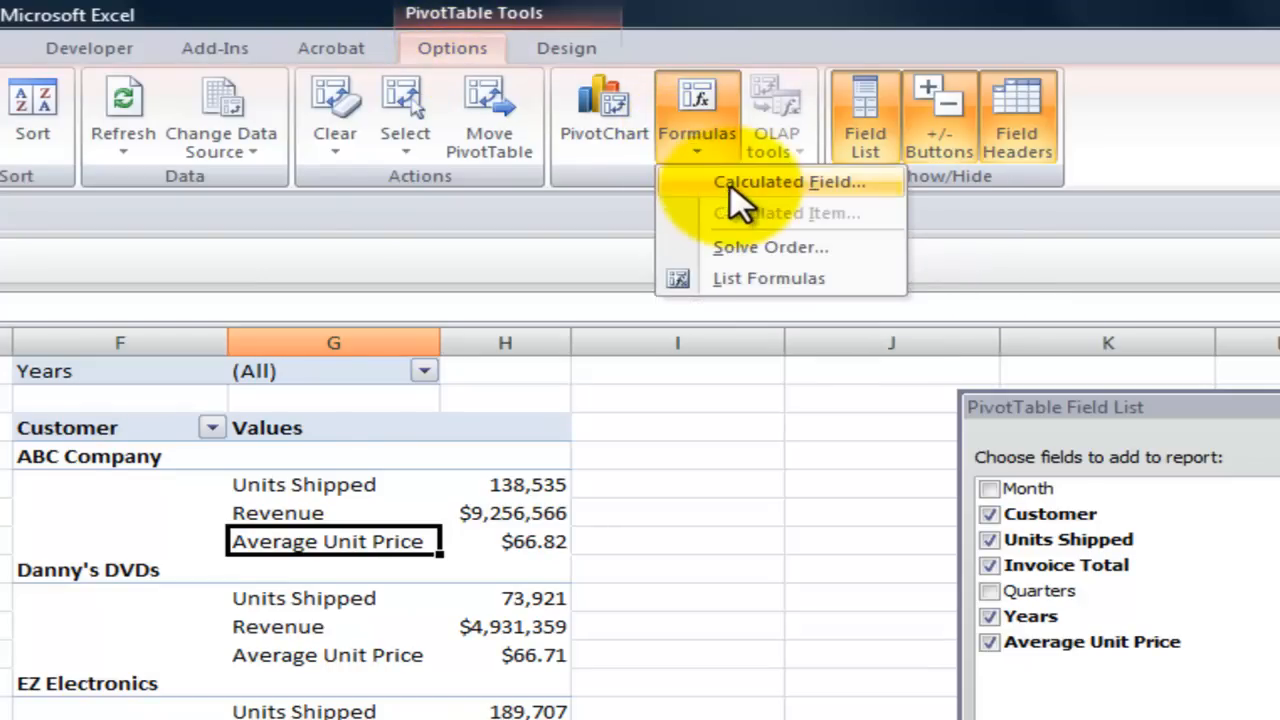
click(740, 182)
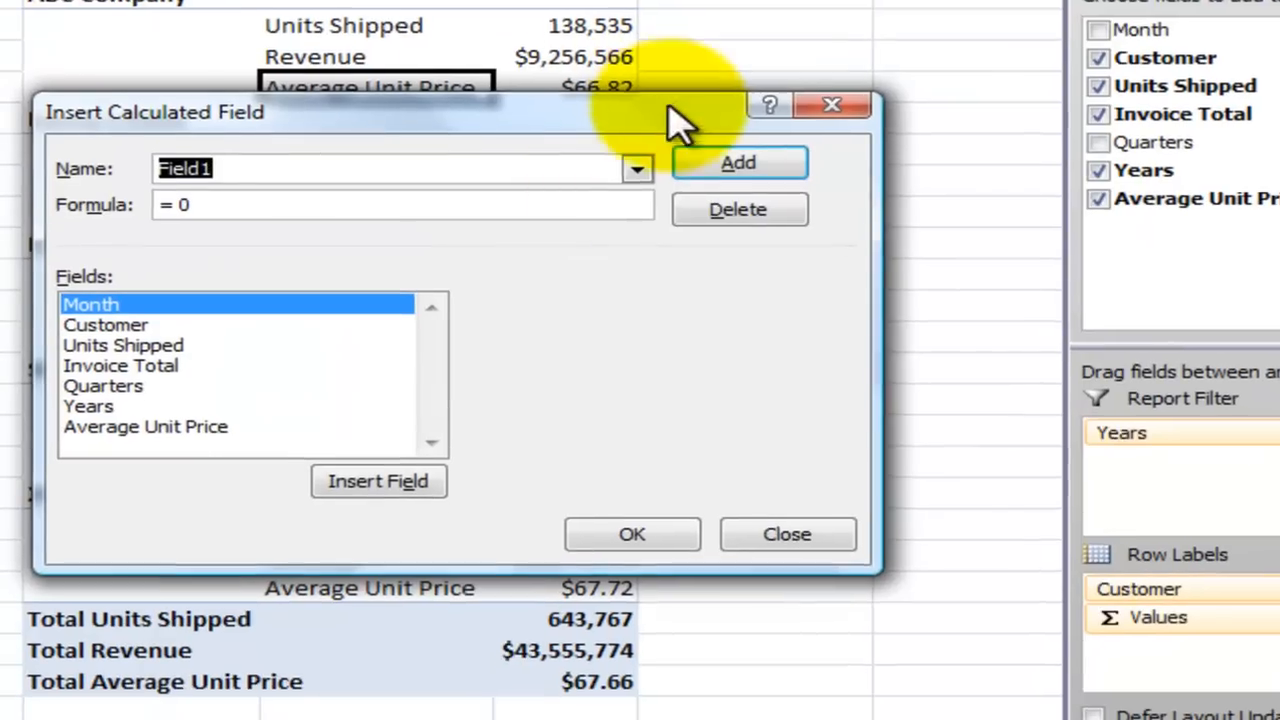
click(588, 492)
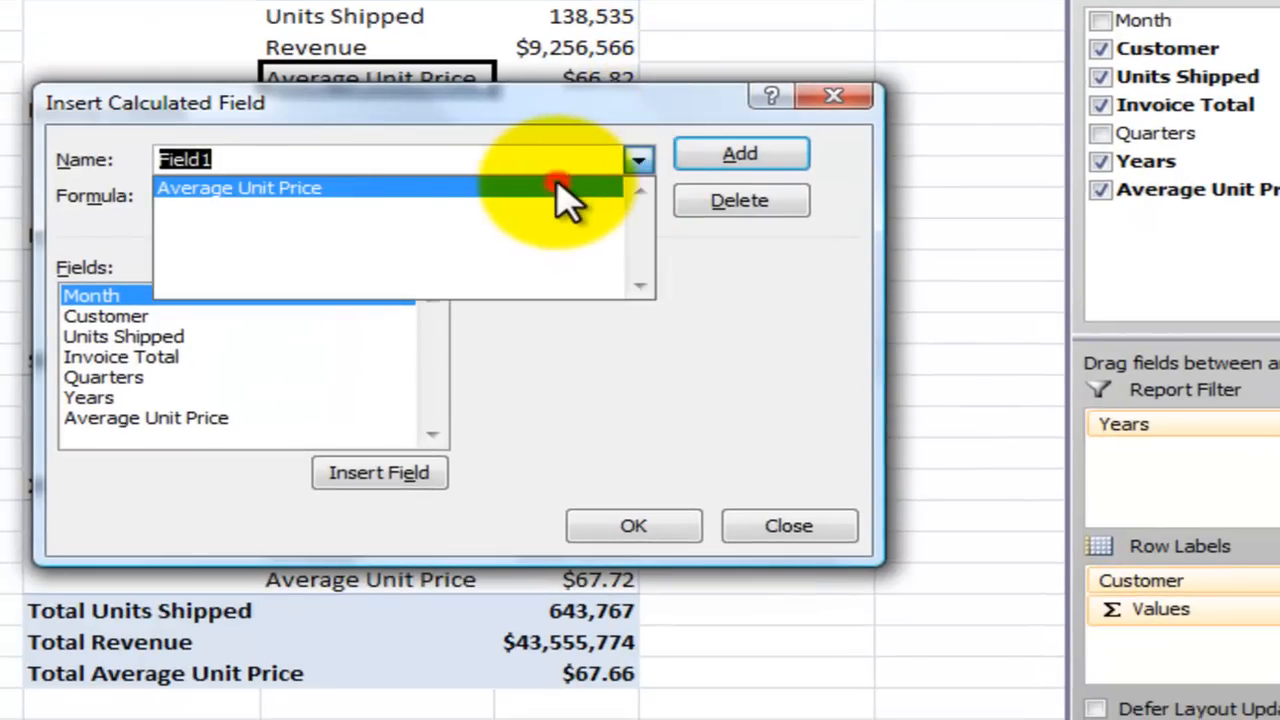
click(575, 190)
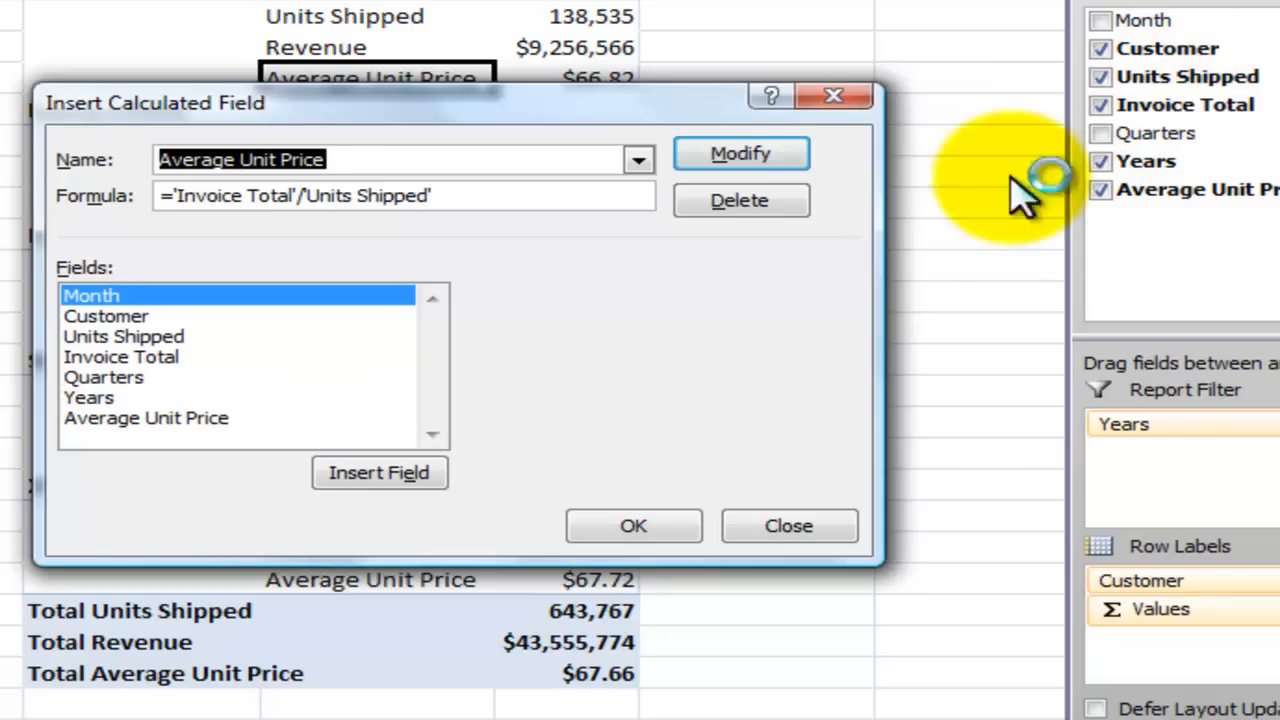
click(620, 530)
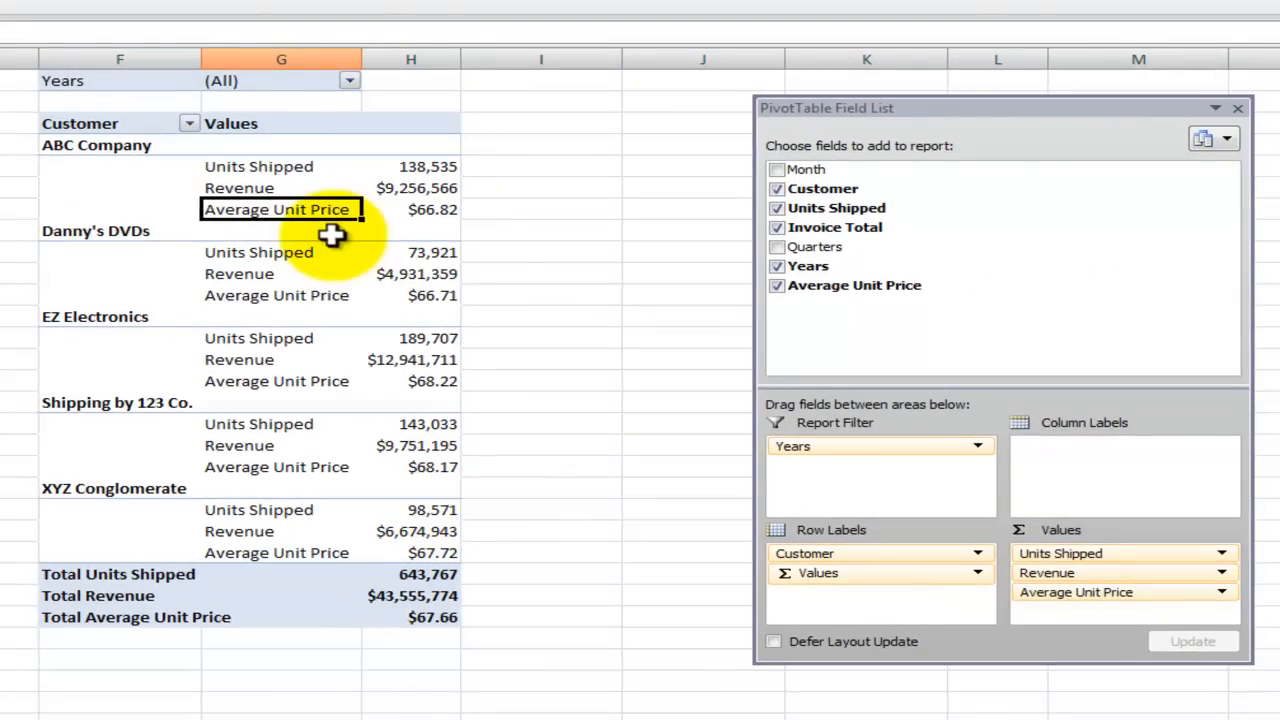
- Move the pivot table's Values field from the row labels back to the column labels
click(430, 213)
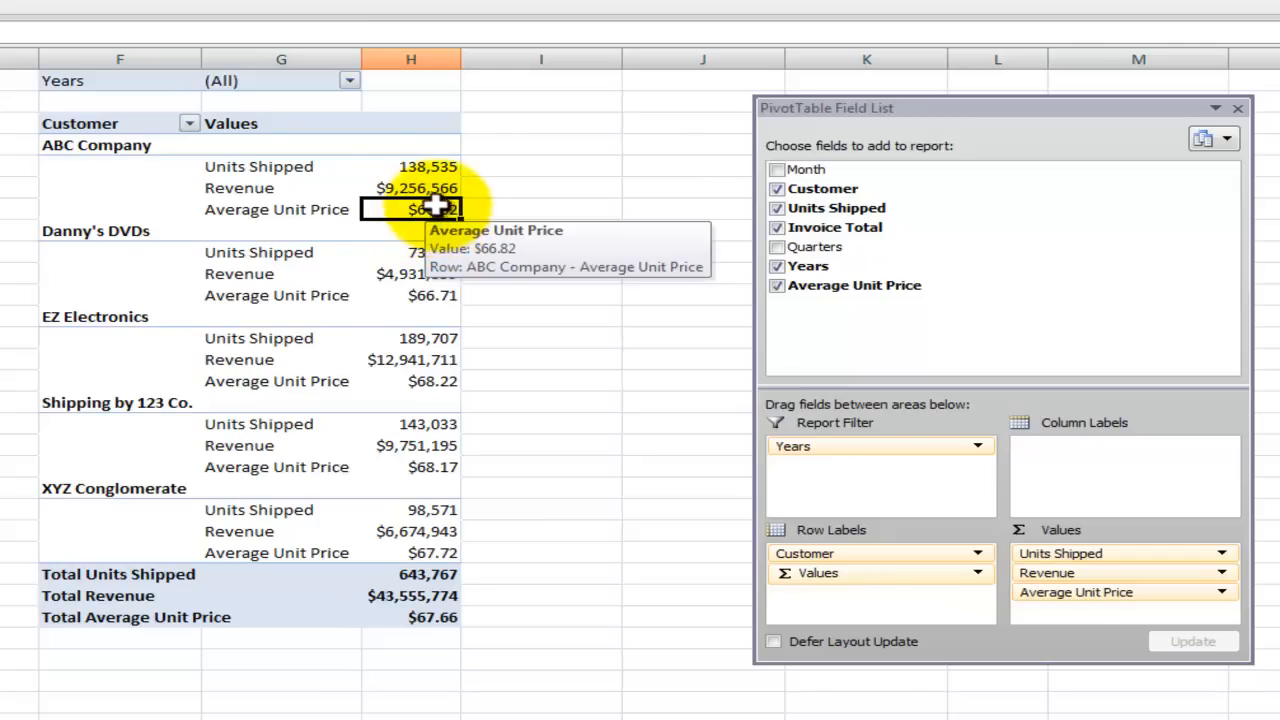
click(435, 190)
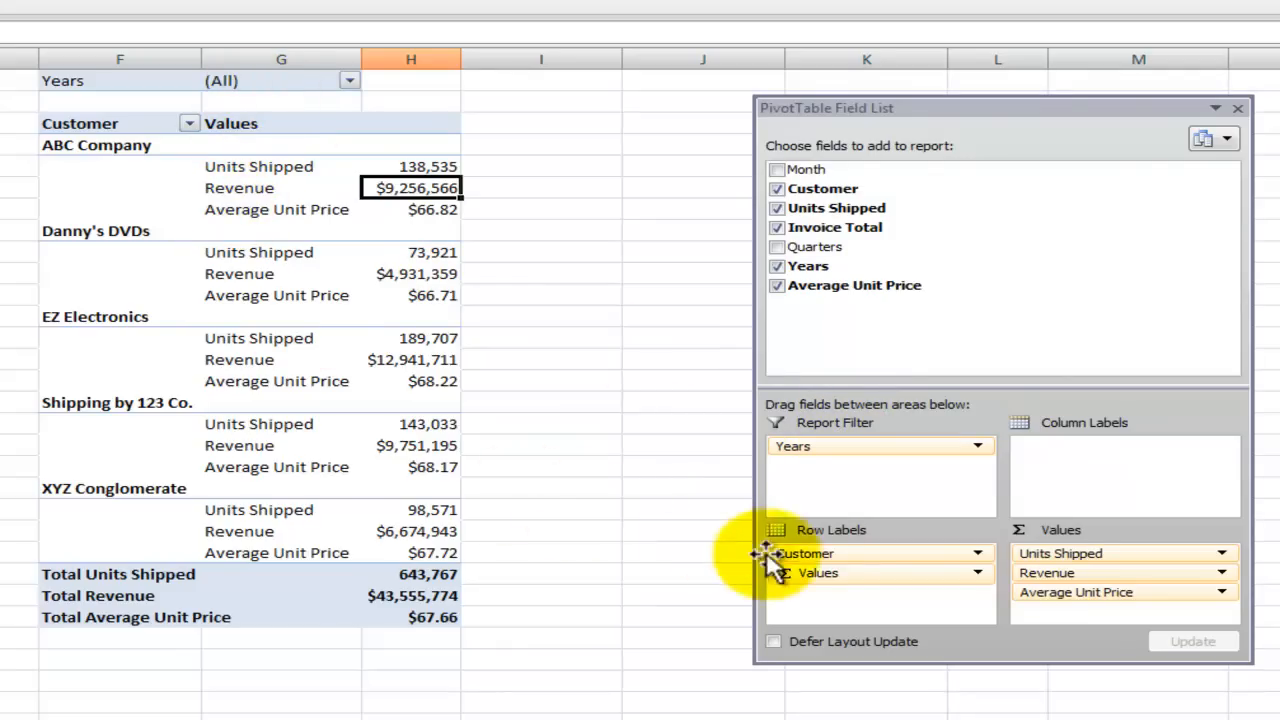
drag(840, 575, 1100, 457)
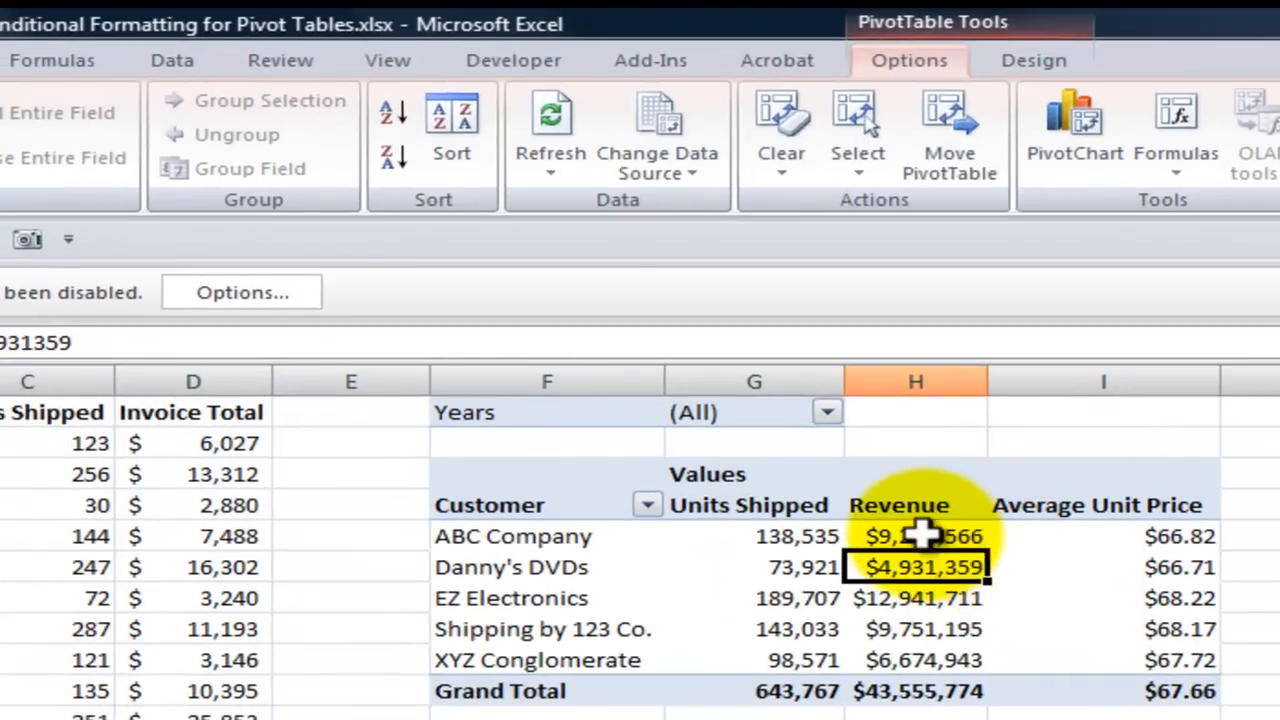
- Format the customers' above-average Revenue values with Green Fill with Dark Green Text, leaving out the grand total
drag(747, 417, 724, 523)
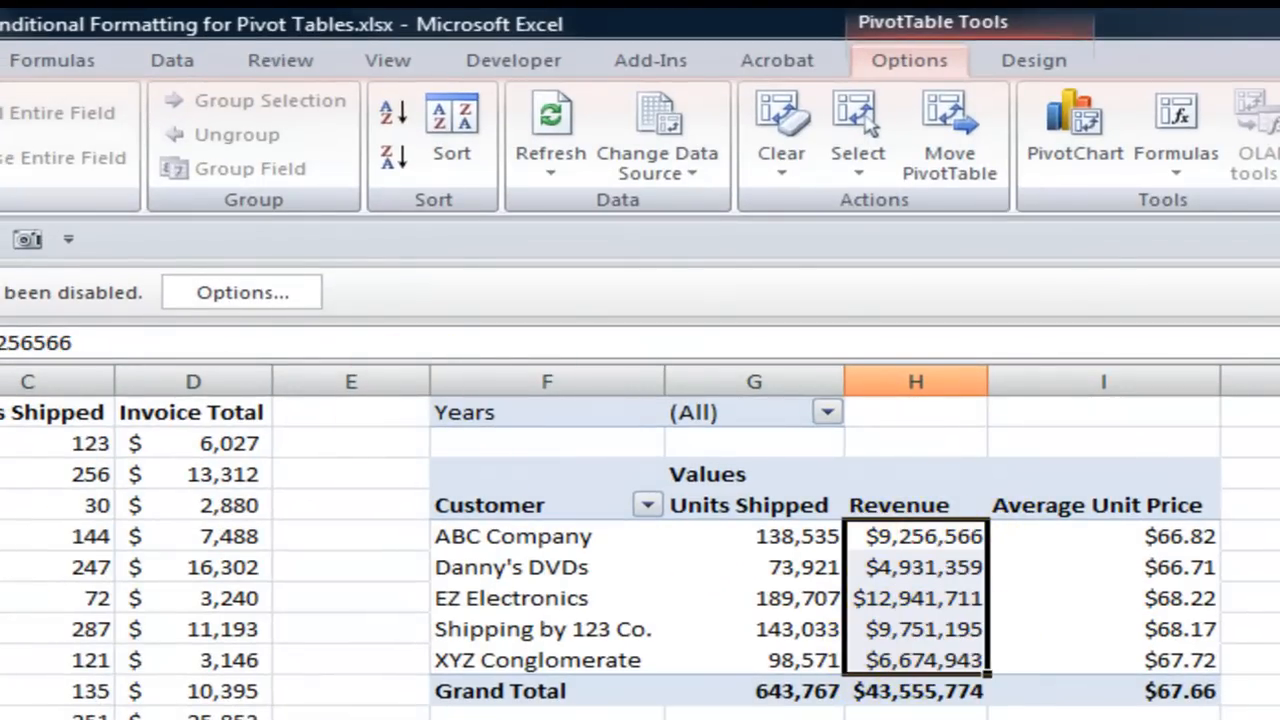
key(alt+h)
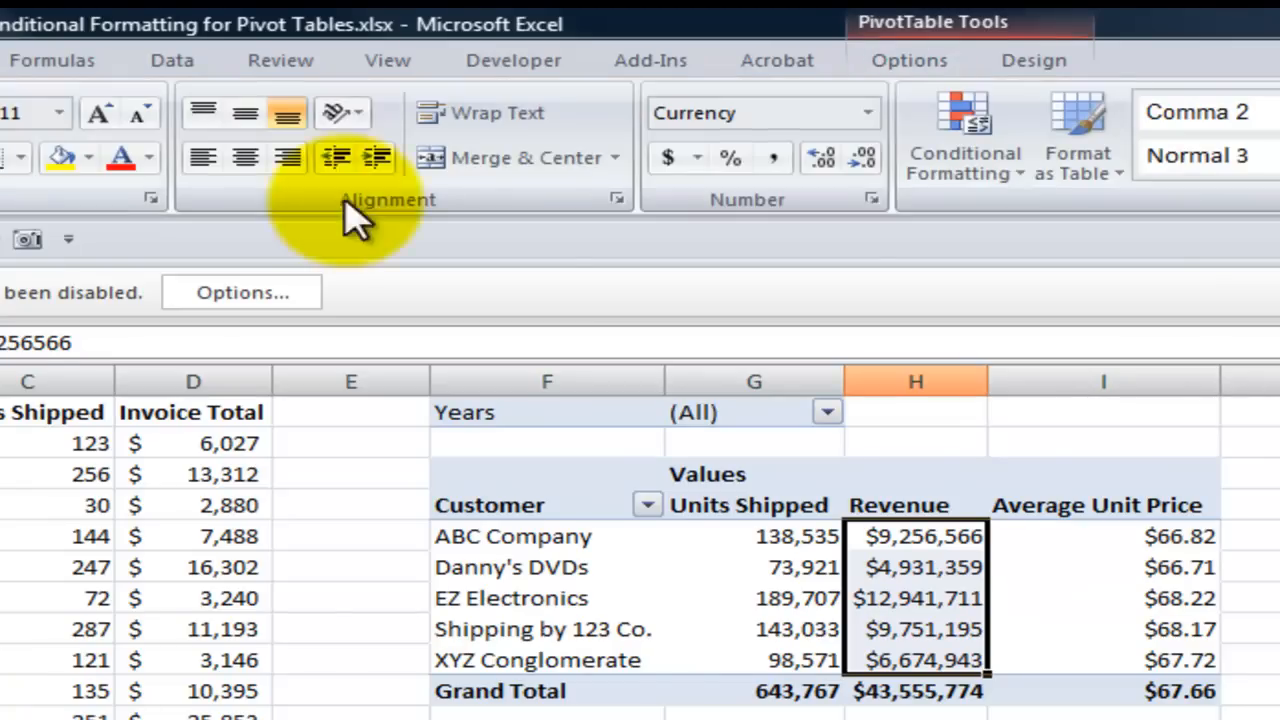
click(948, 140)
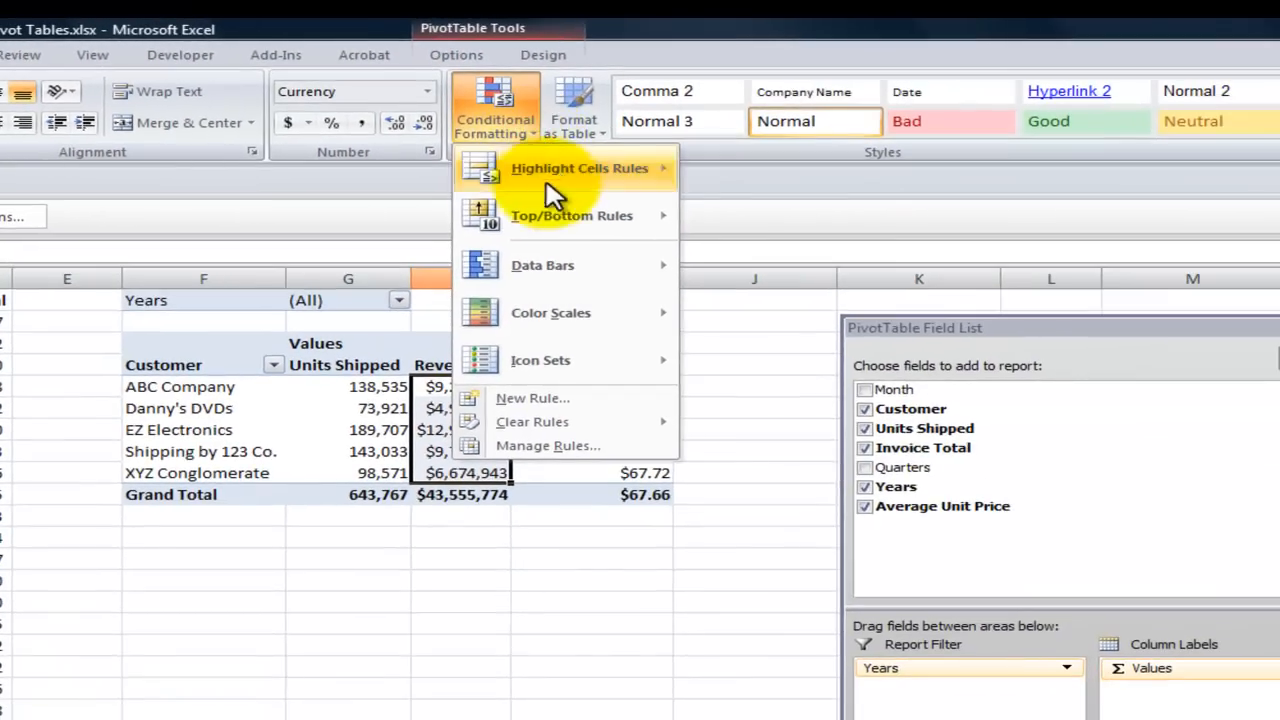
mouse_move(769, 264)
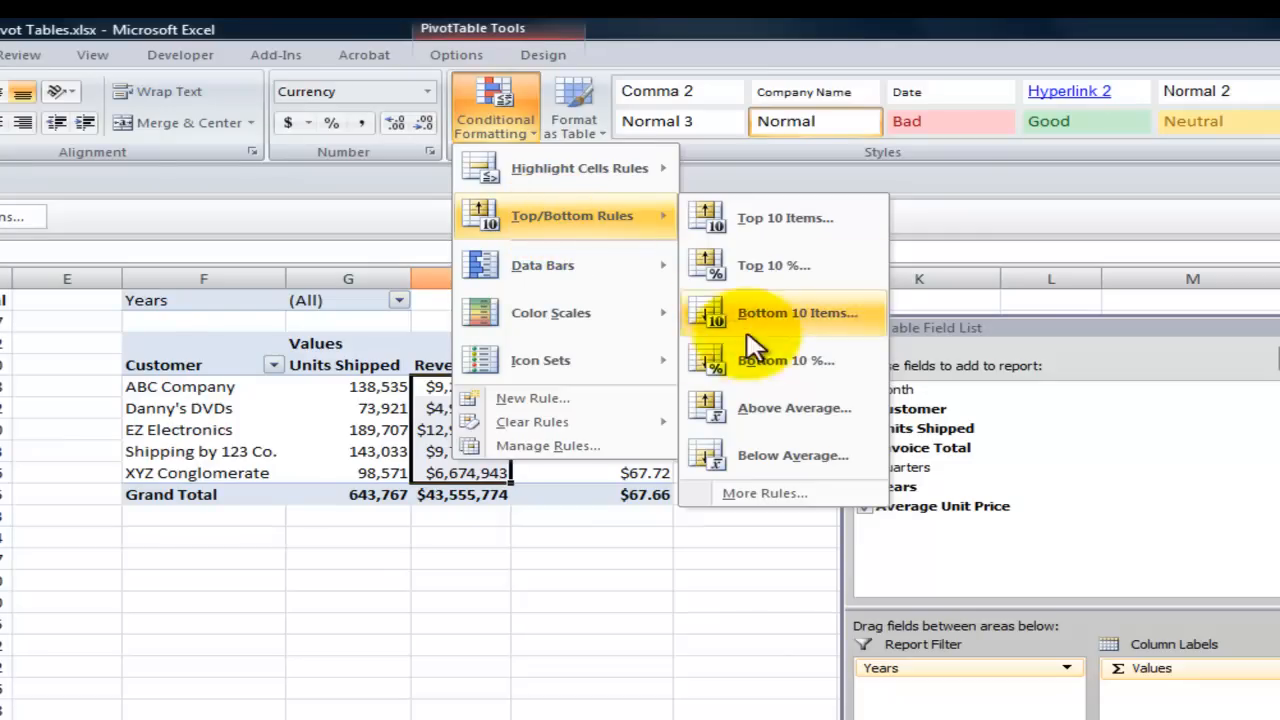
click(782, 414)
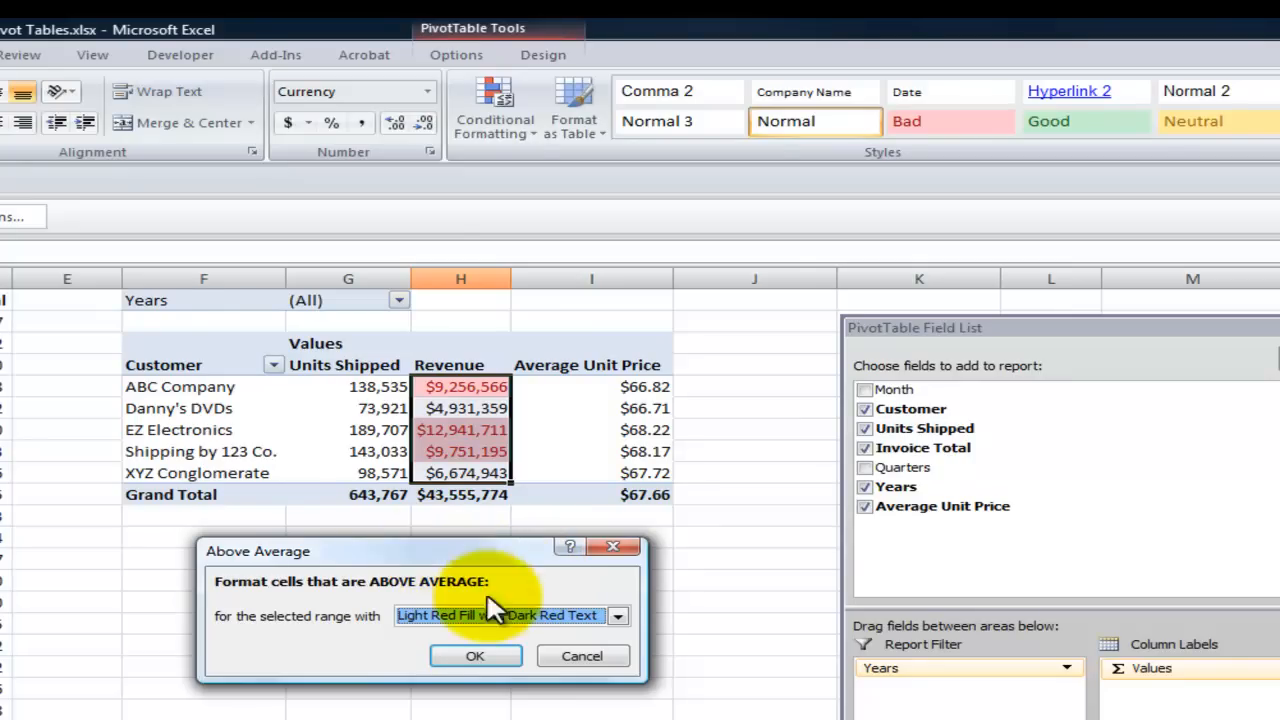
click(618, 616)
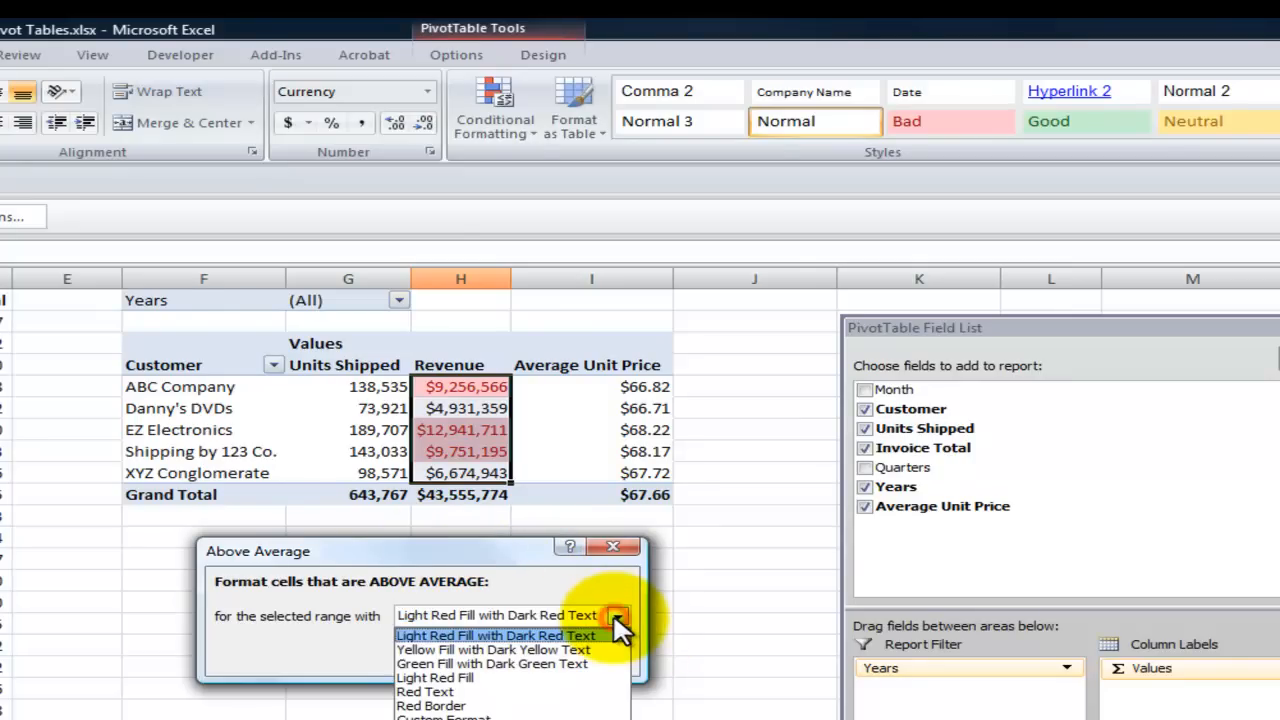
click(579, 663)
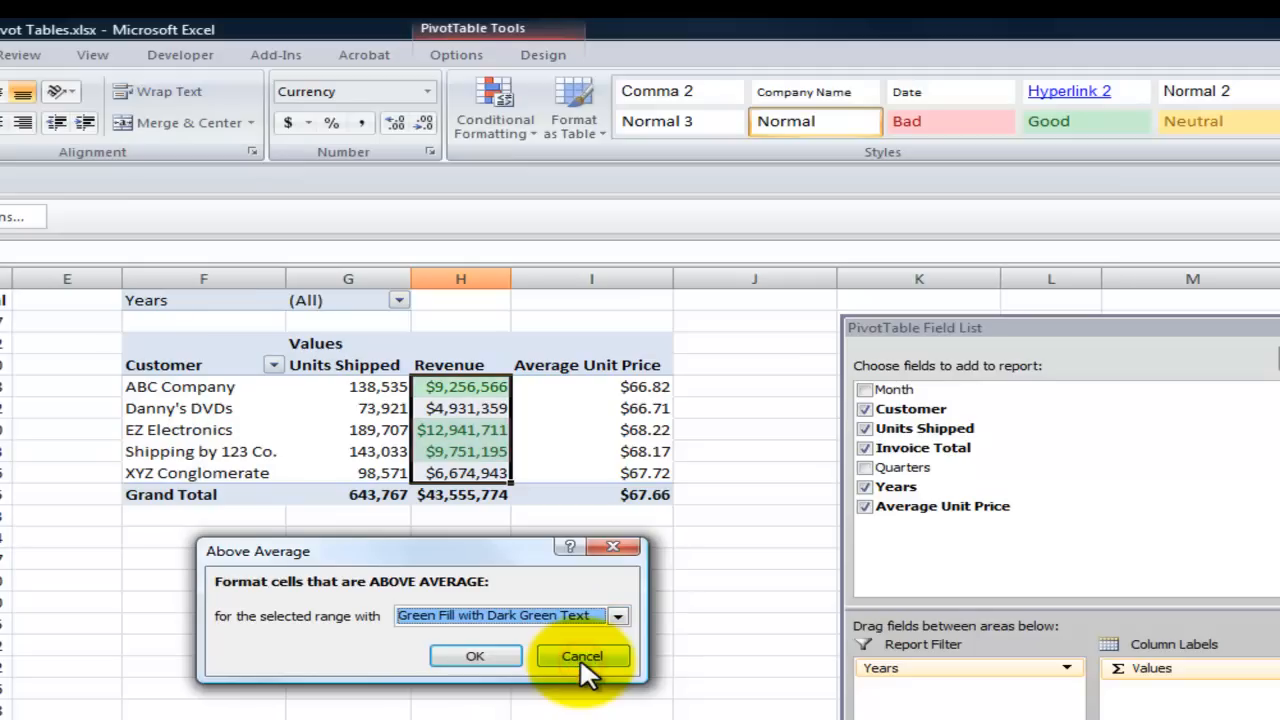
click(486, 656)
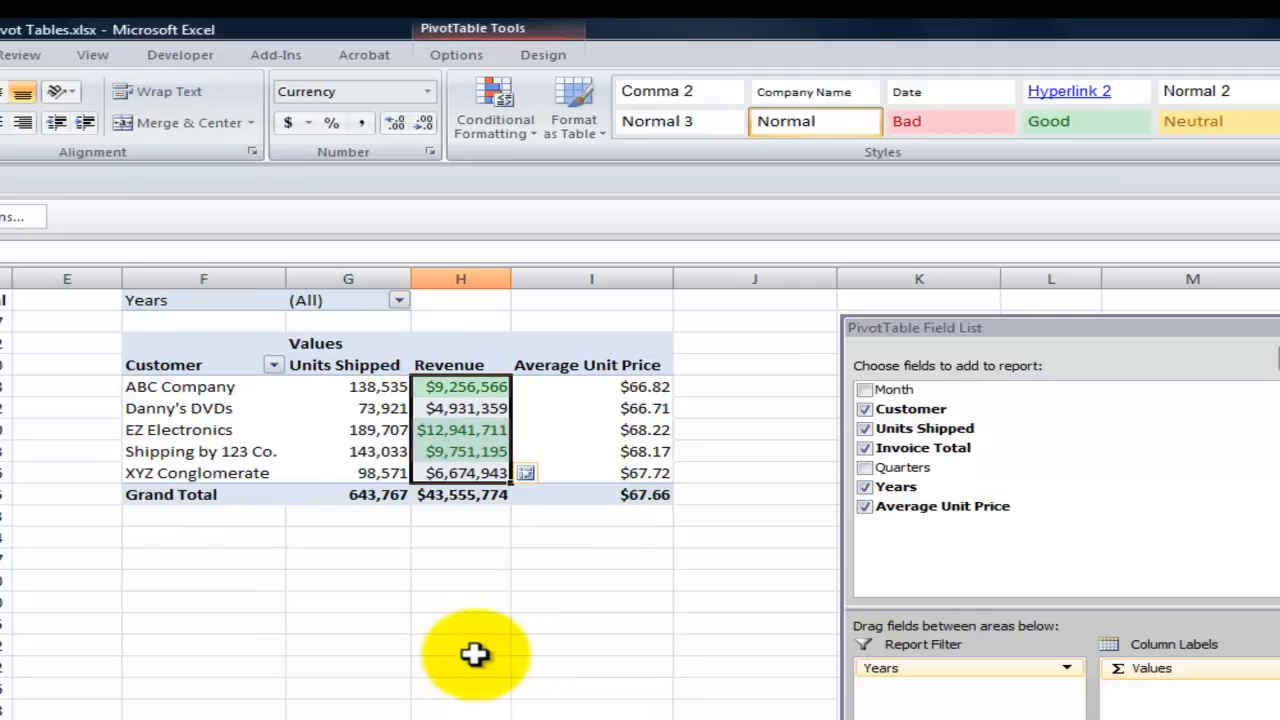
- Format the customers' above-average Average Unit Price values with Green Fill with Dark Green Text, leaving out the grand total
click(261, 415)
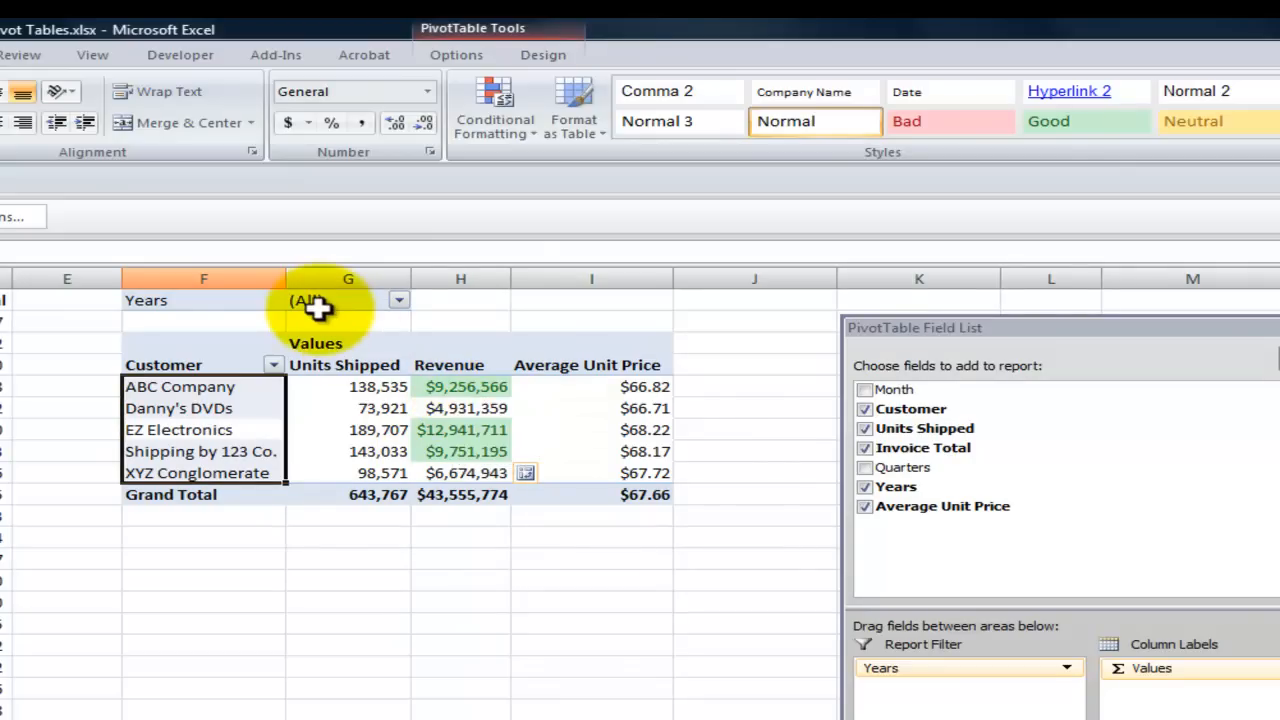
click(650, 387)
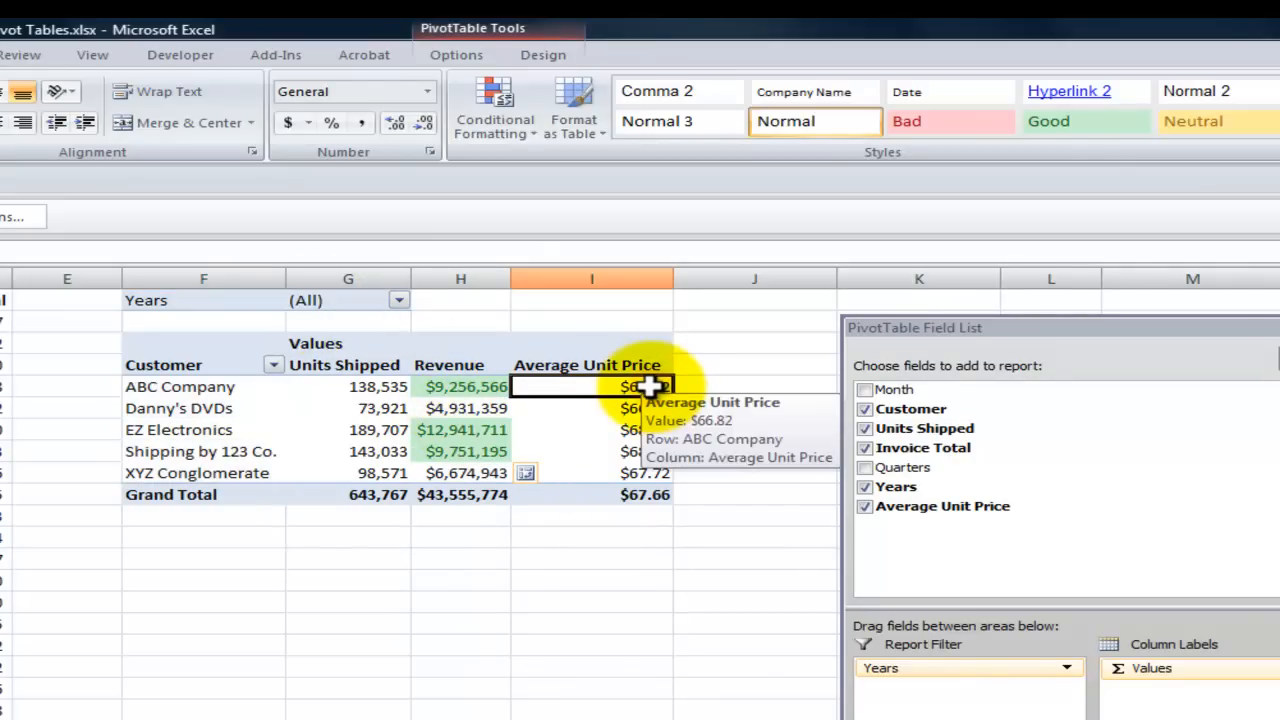
drag(650, 387, 642, 473)
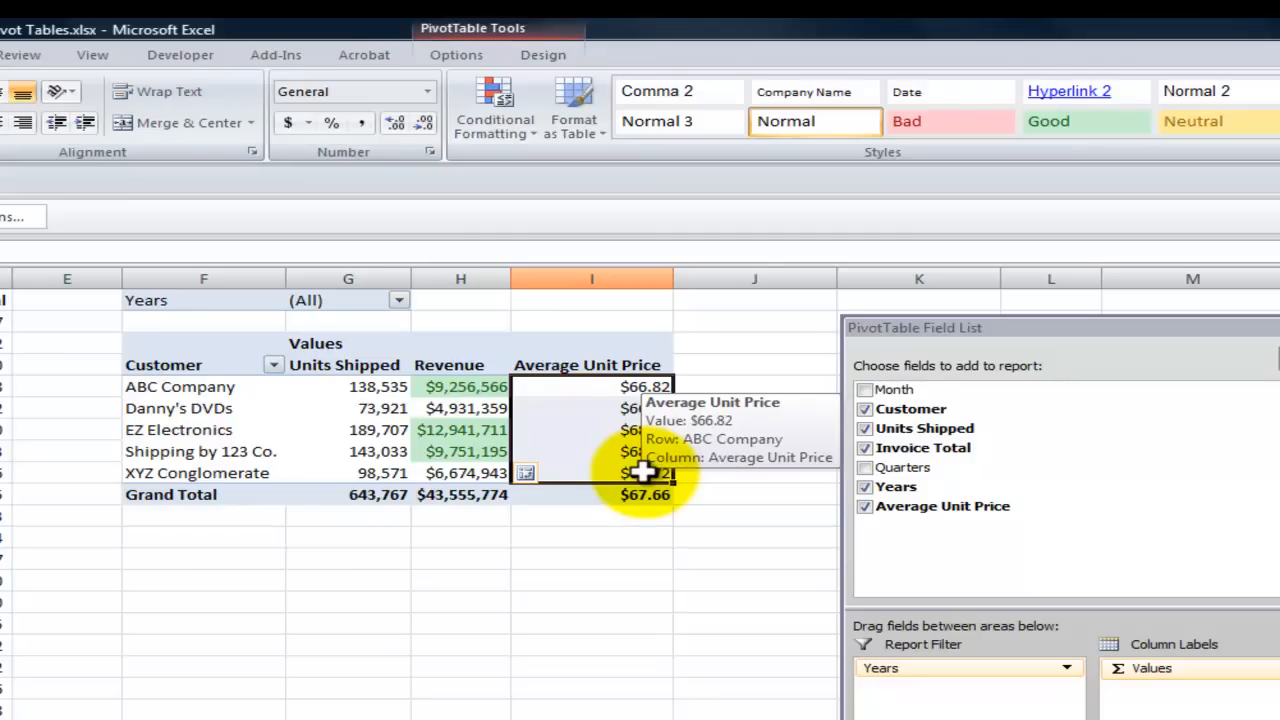
click(521, 128)
mouse_move(556, 222)
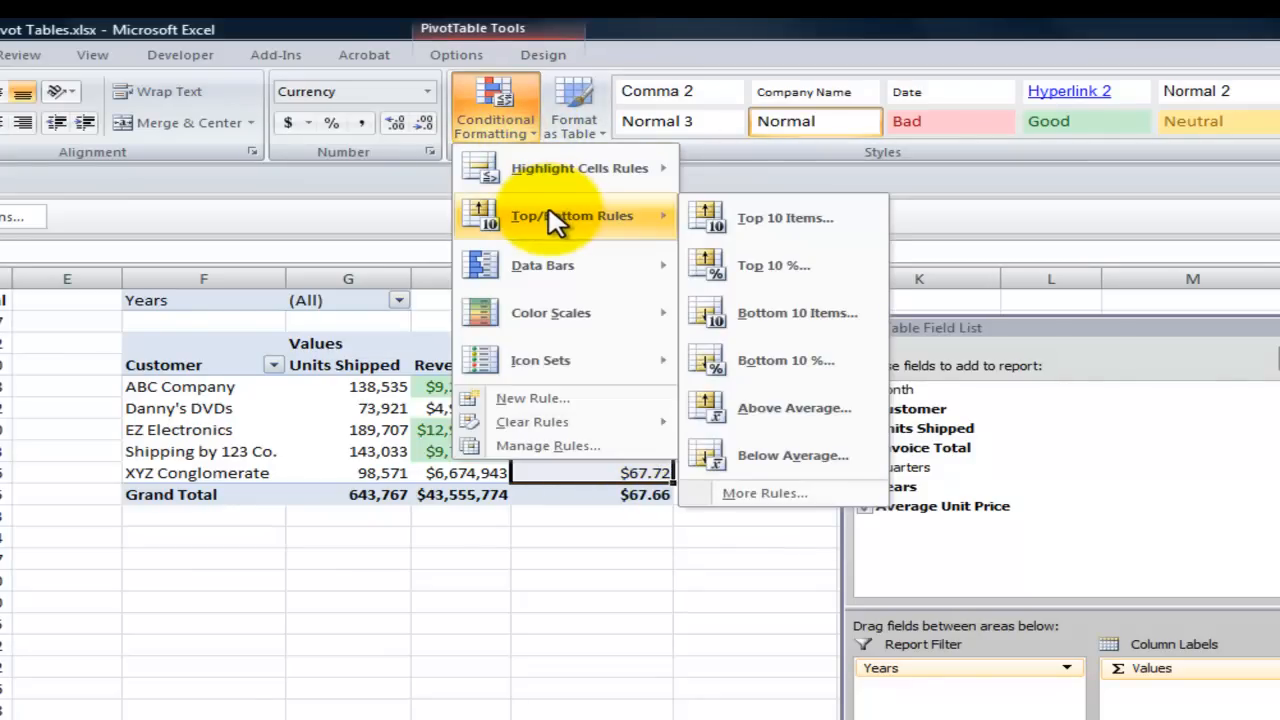
click(776, 412)
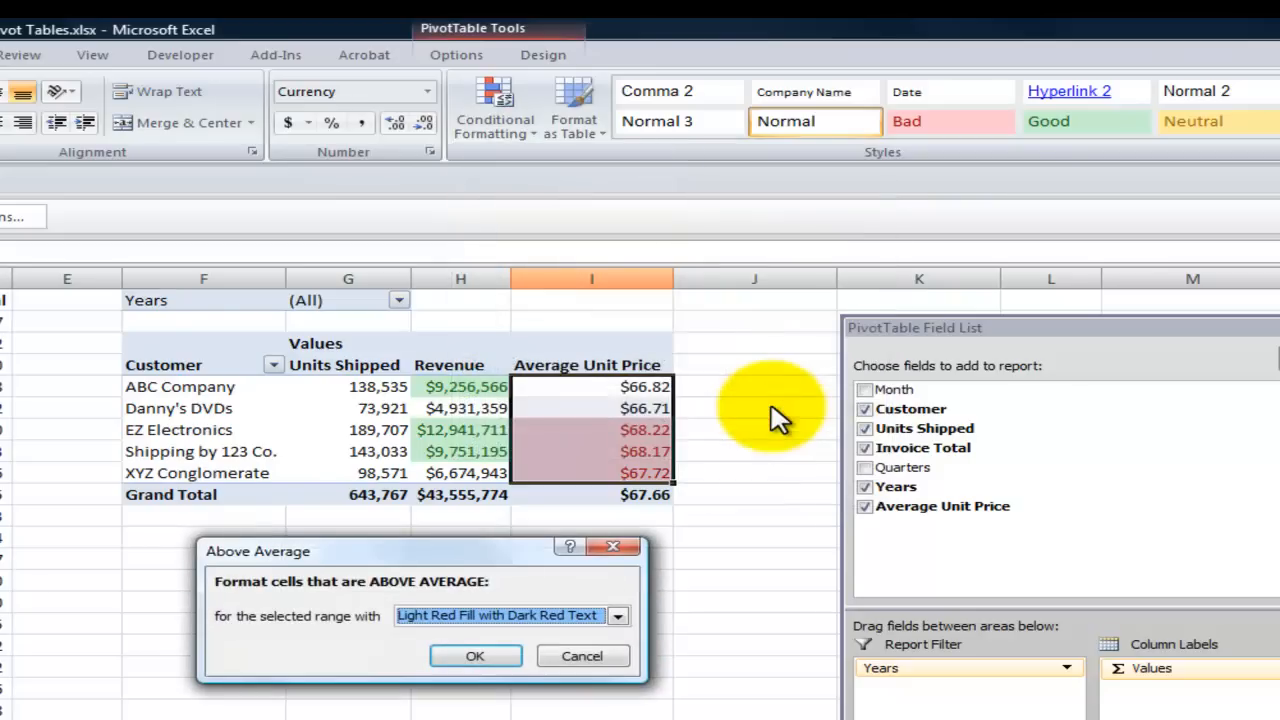
click(619, 616)
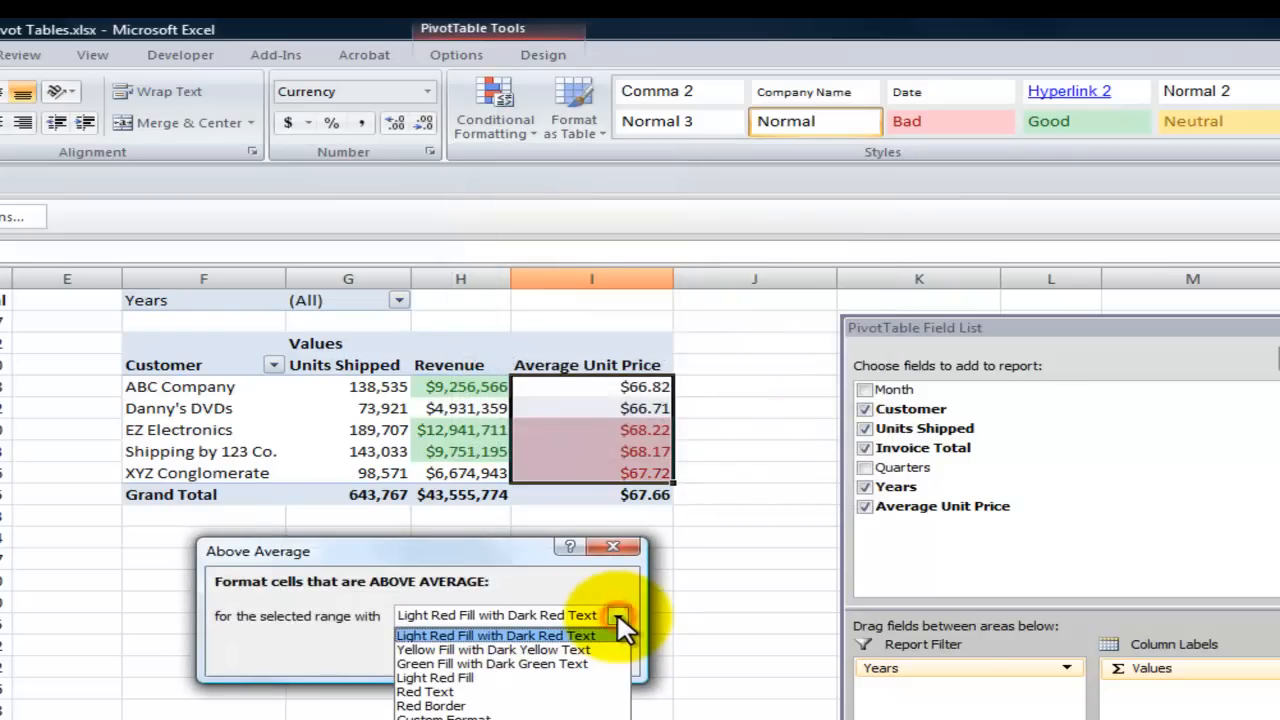
click(578, 663)
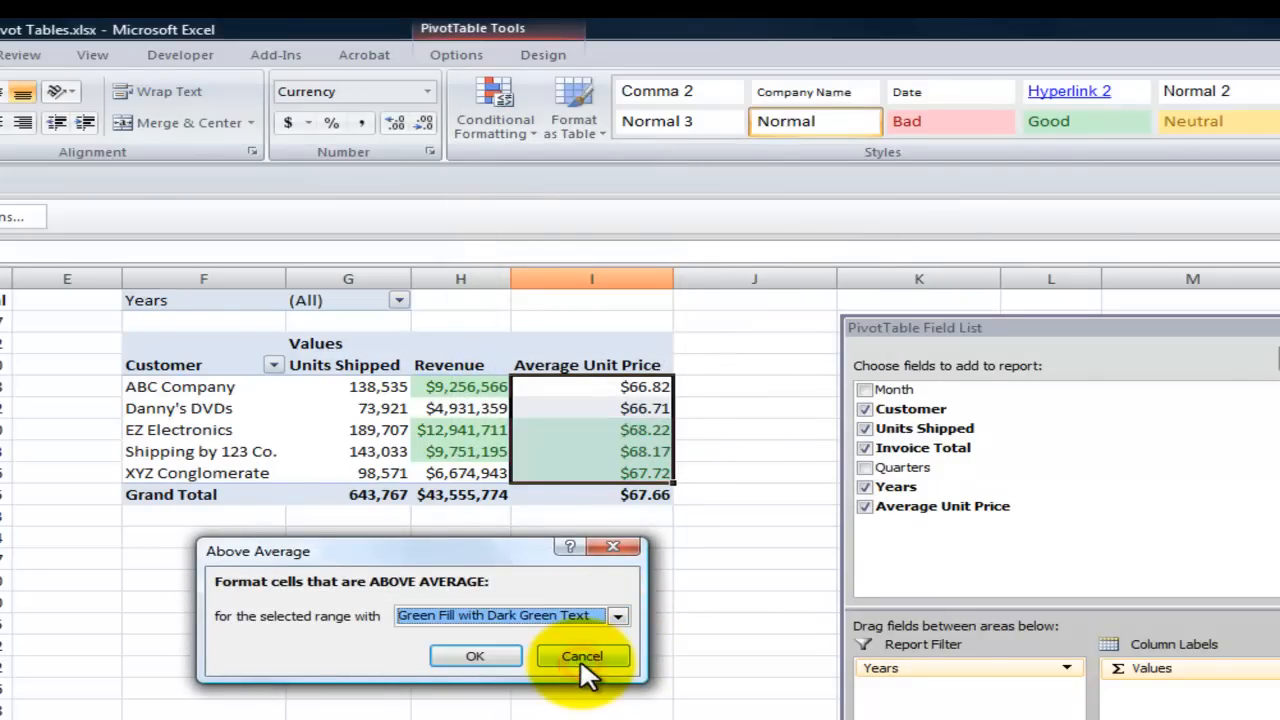
click(475, 656)
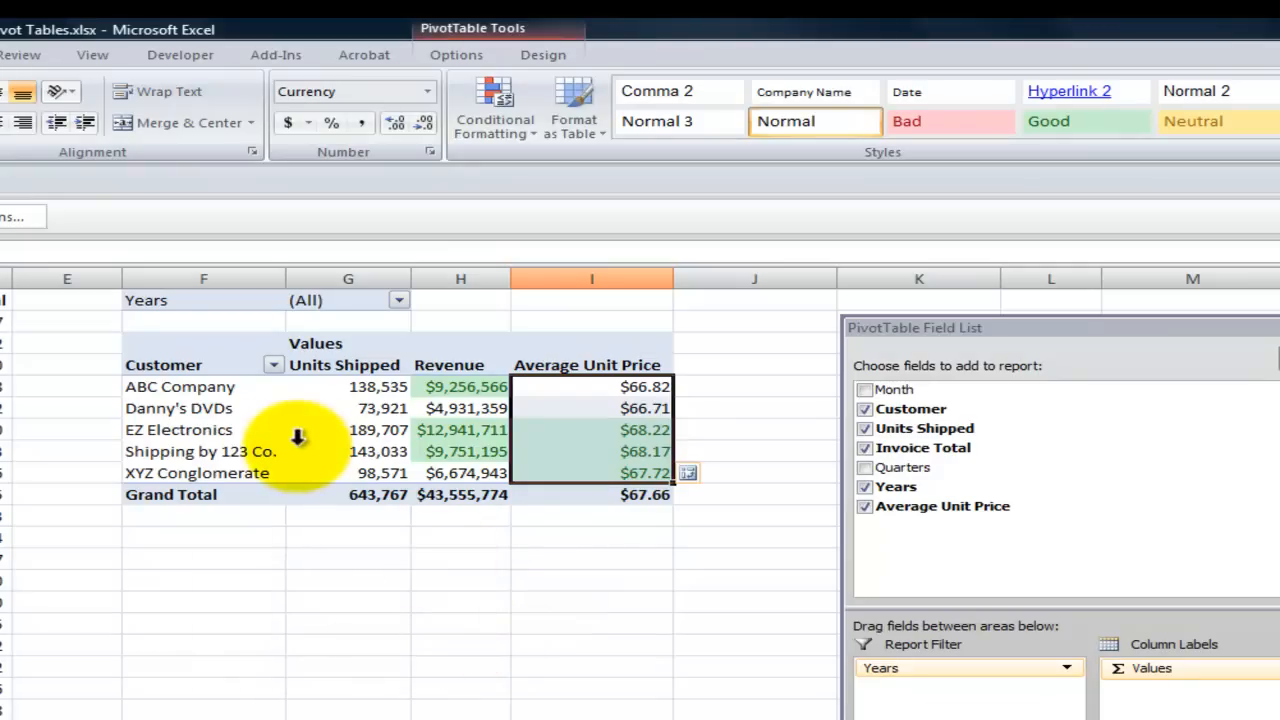
- Sort the pivot table's Customer field in descending order by Revenue
click(249, 433)
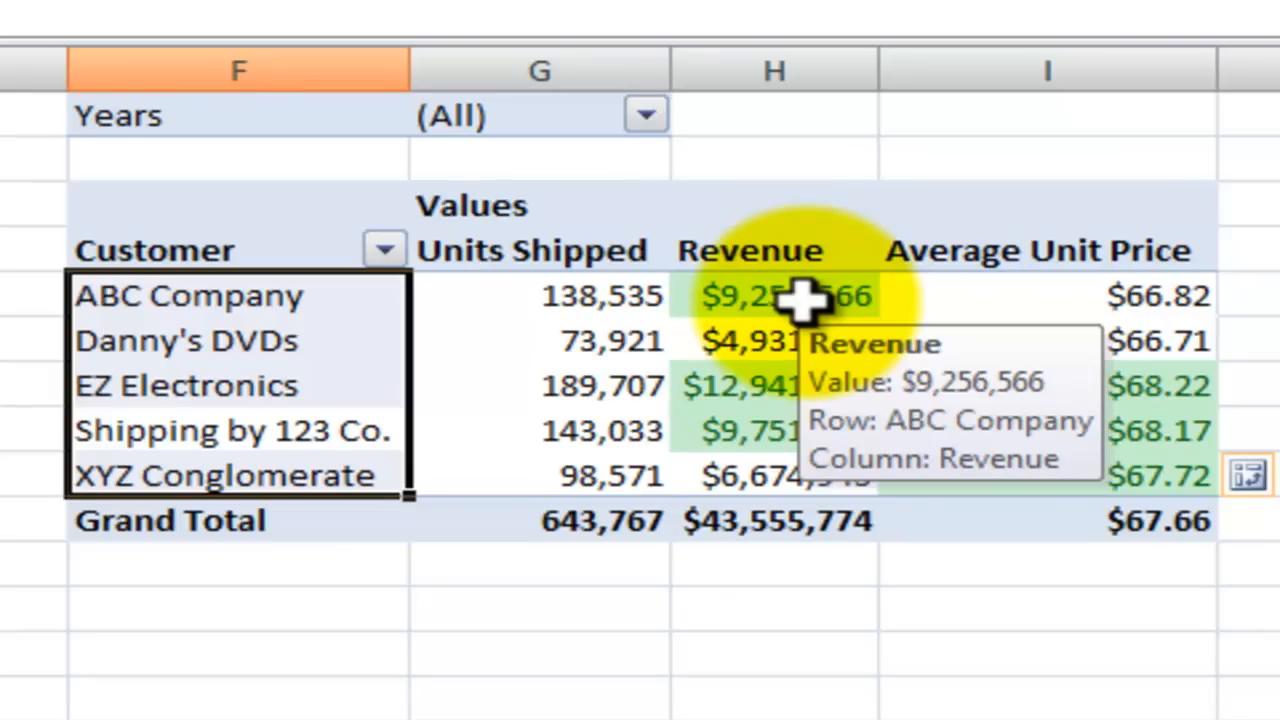
click(285, 340)
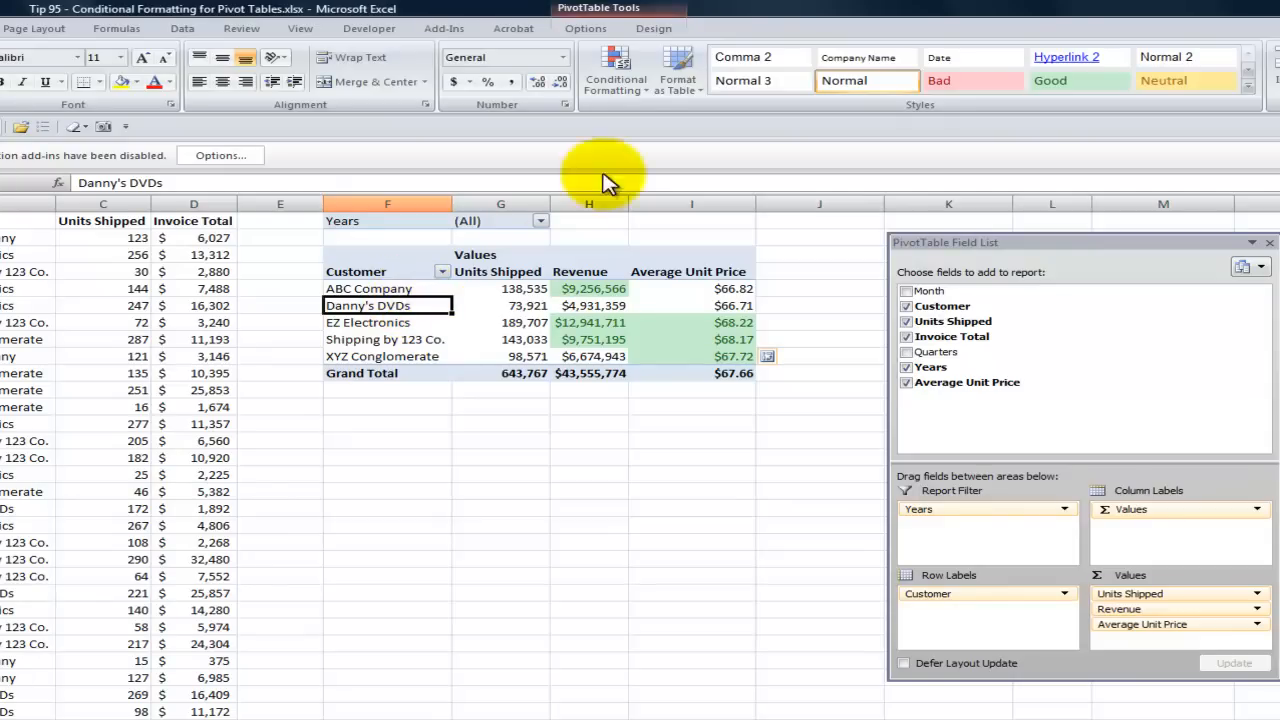
click(588, 28)
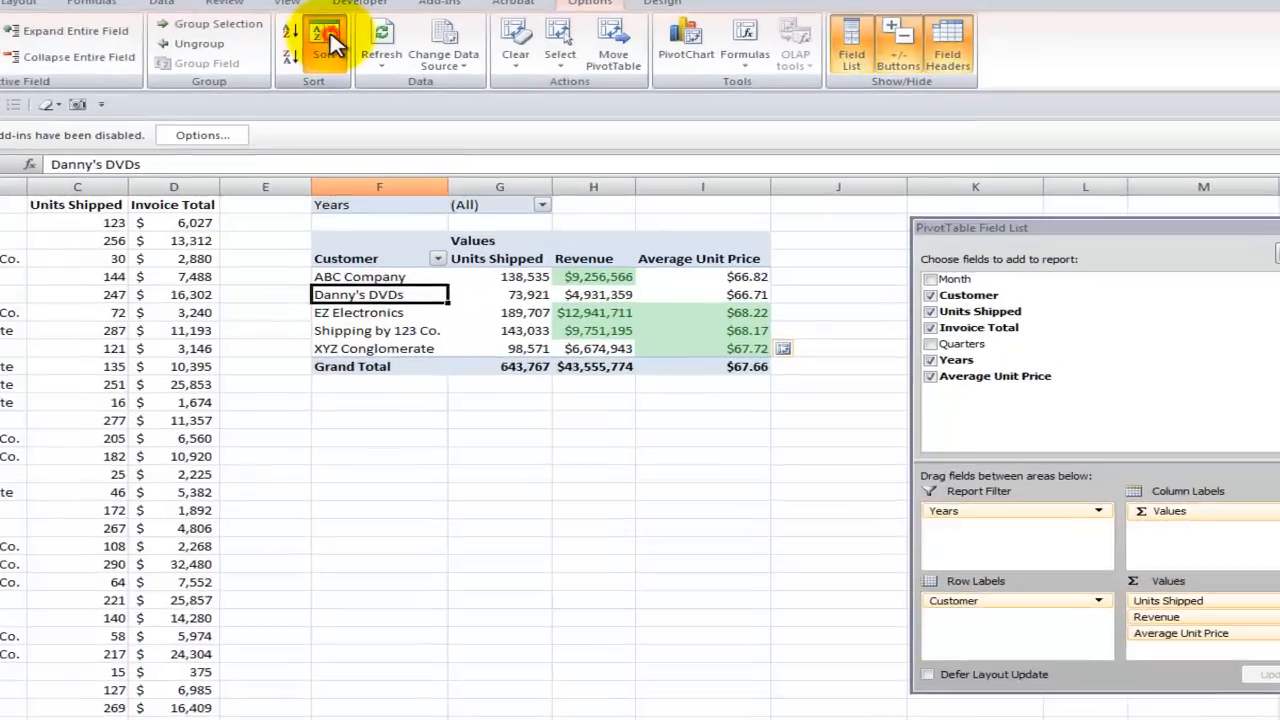
click(335, 68)
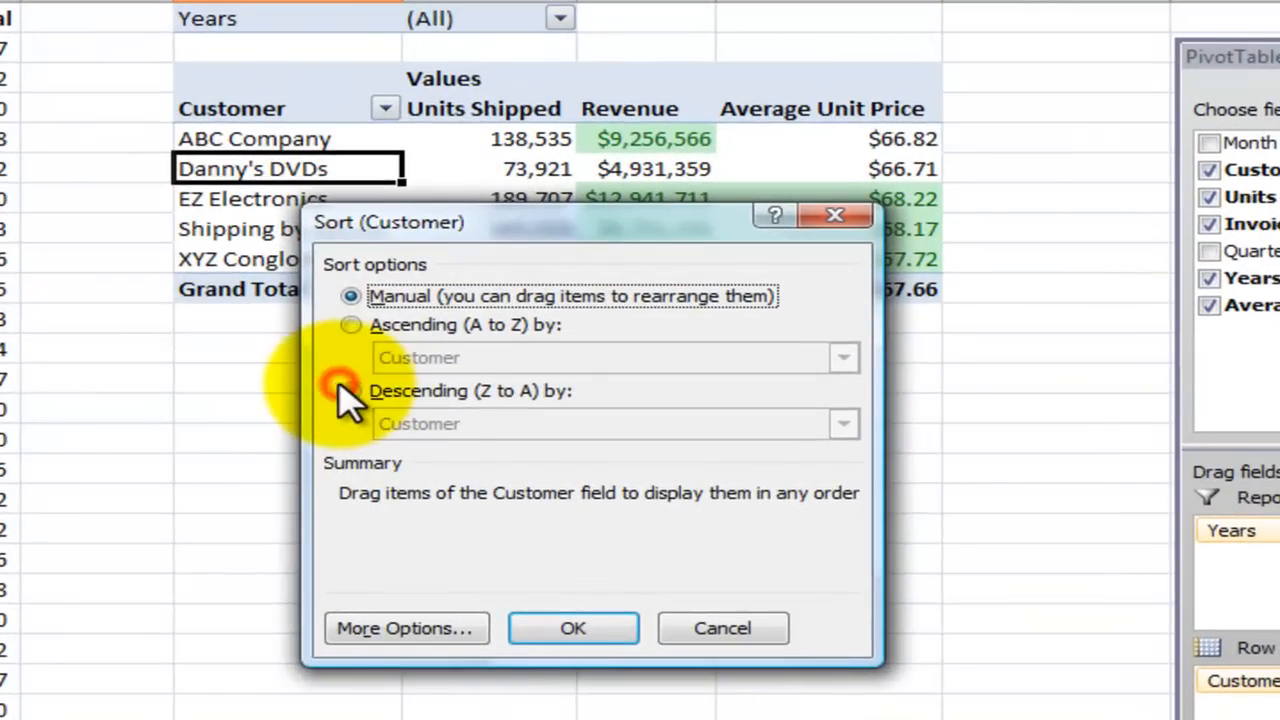
click(351, 392)
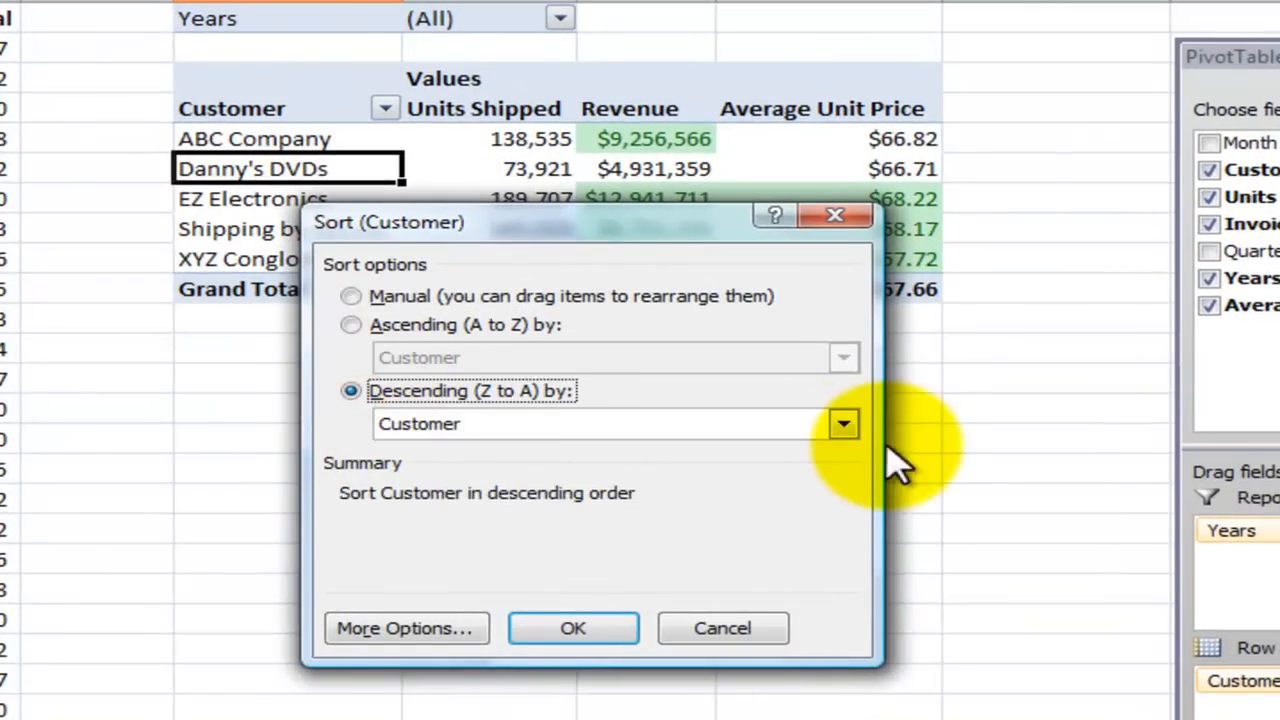
click(844, 426)
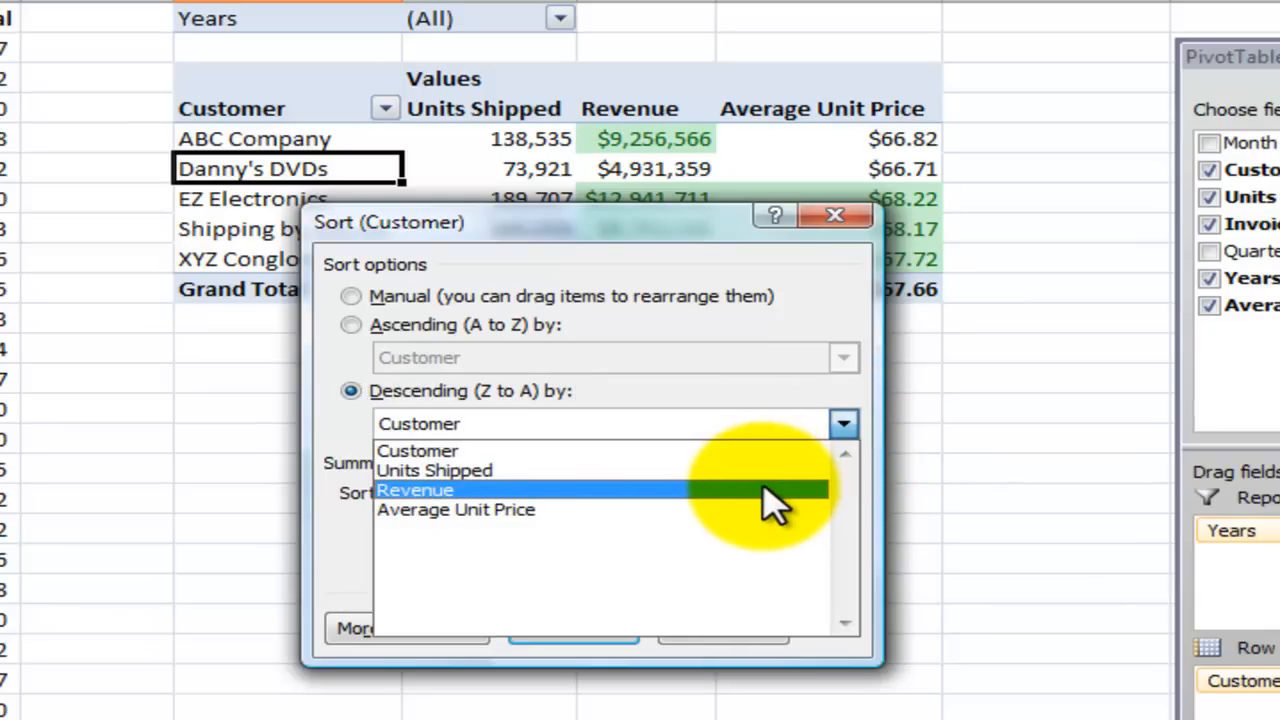
click(767, 490)
click(573, 628)
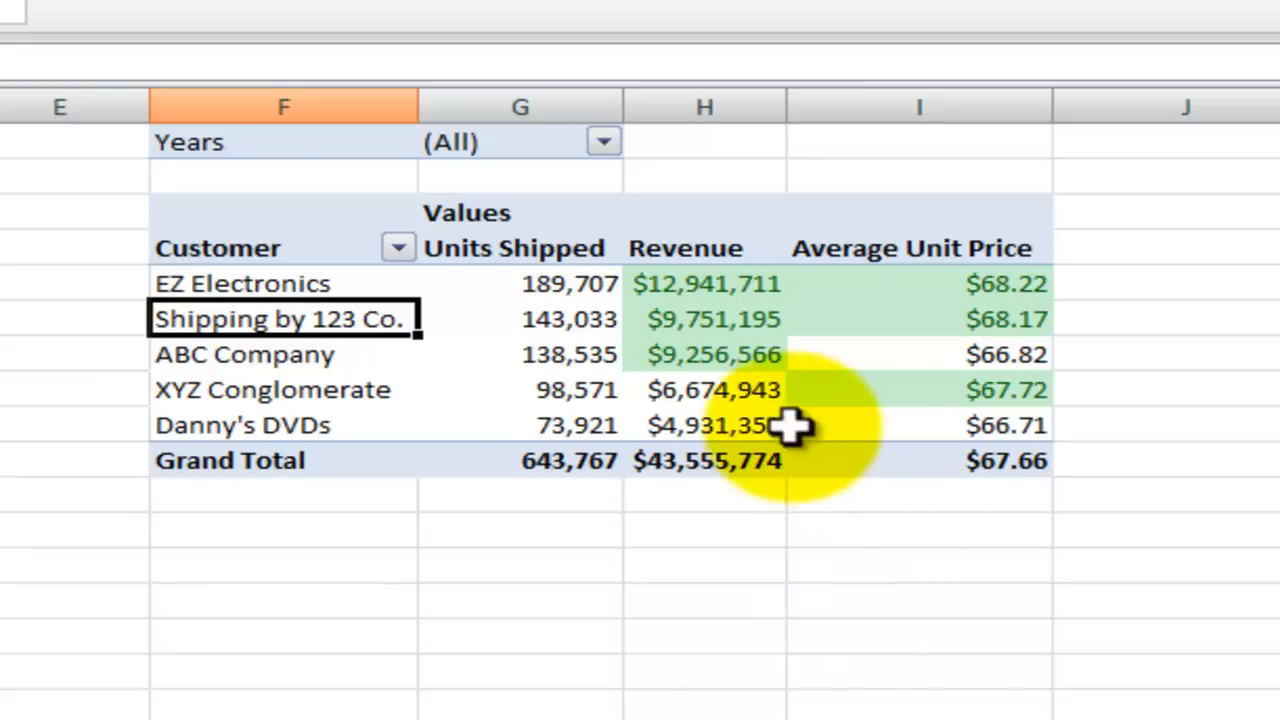
mouse_move(693, 398)
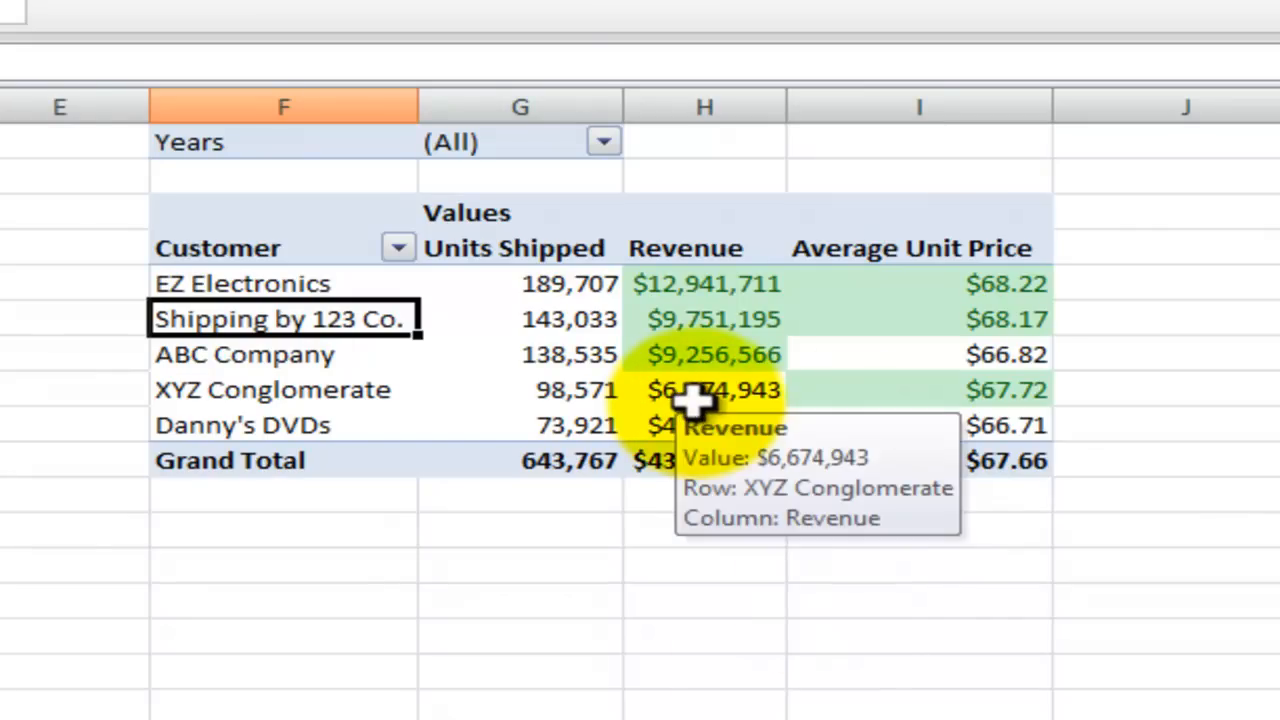
mouse_move(906, 342)
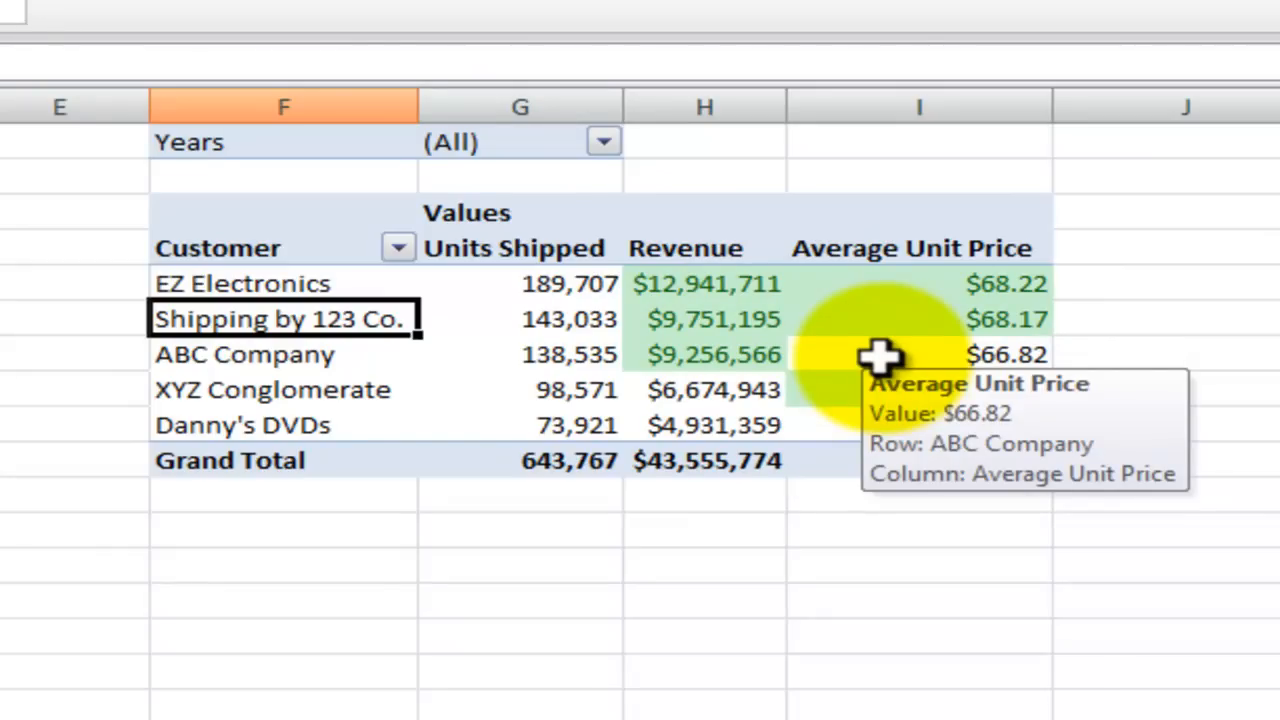
- Filter the pivot table's Years report filter to 2008 and check the highlighted Revenue and Average Unit Price values
click(601, 142)
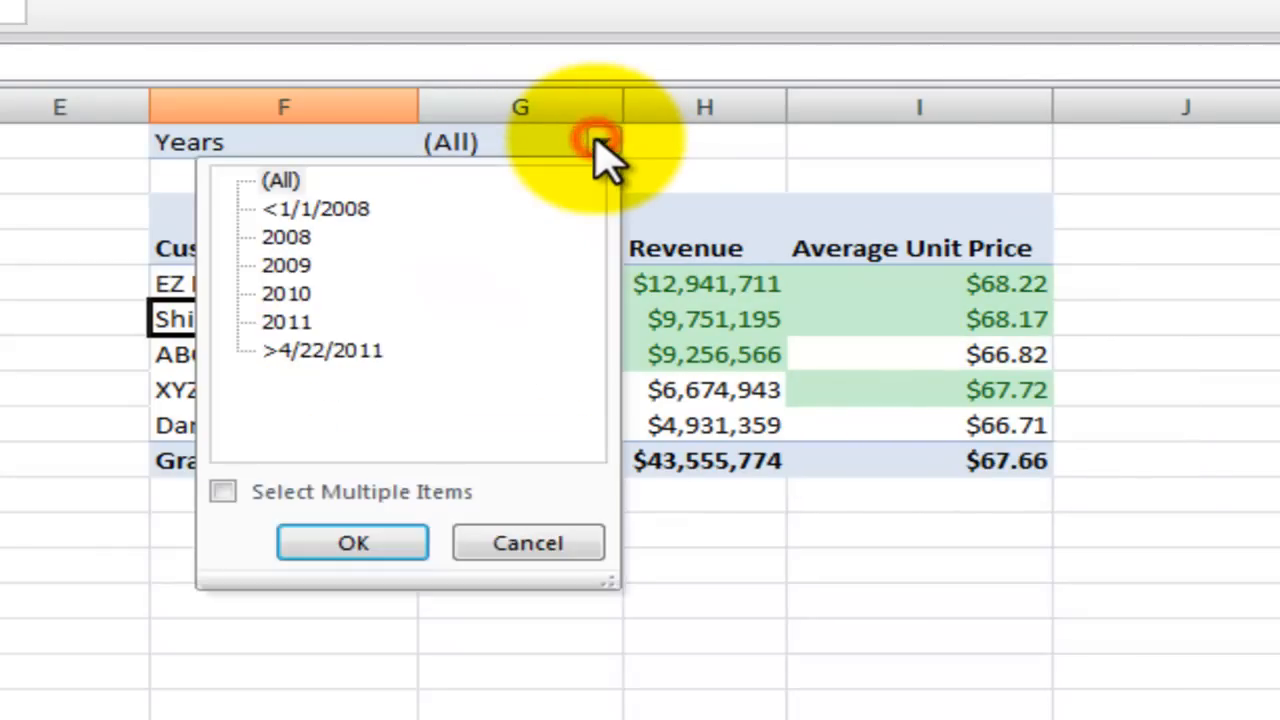
click(290, 237)
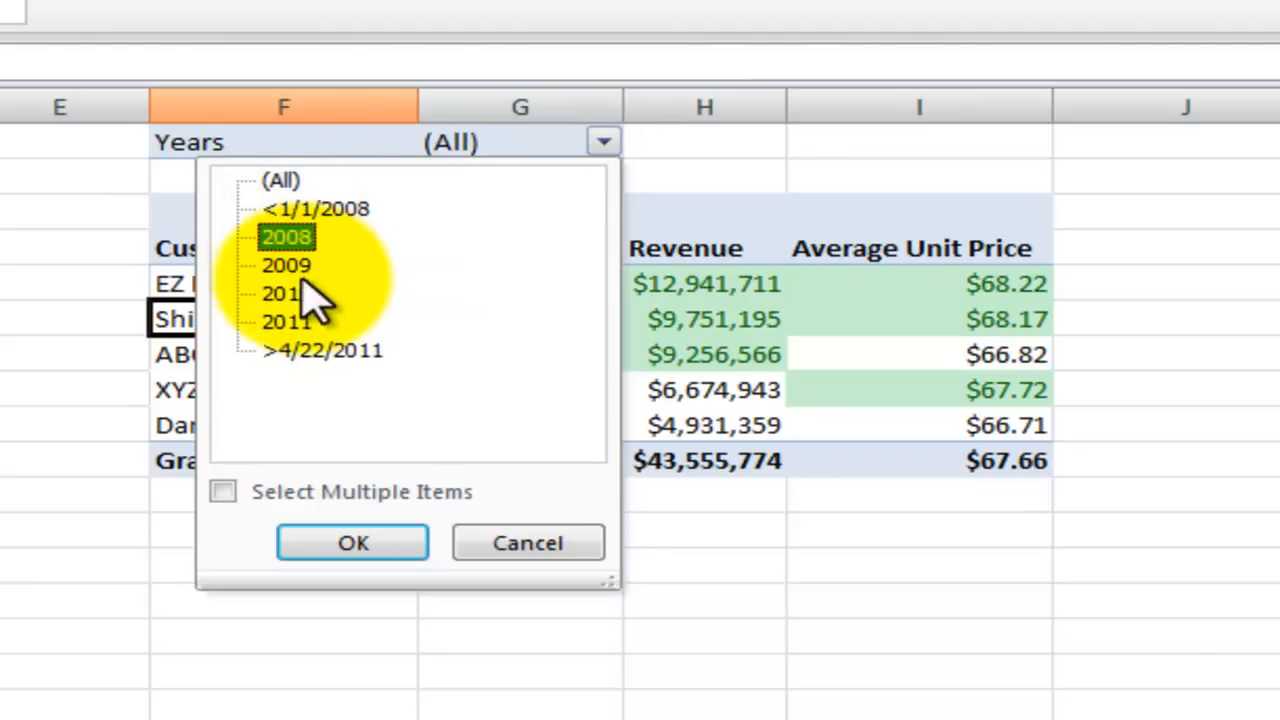
click(362, 543)
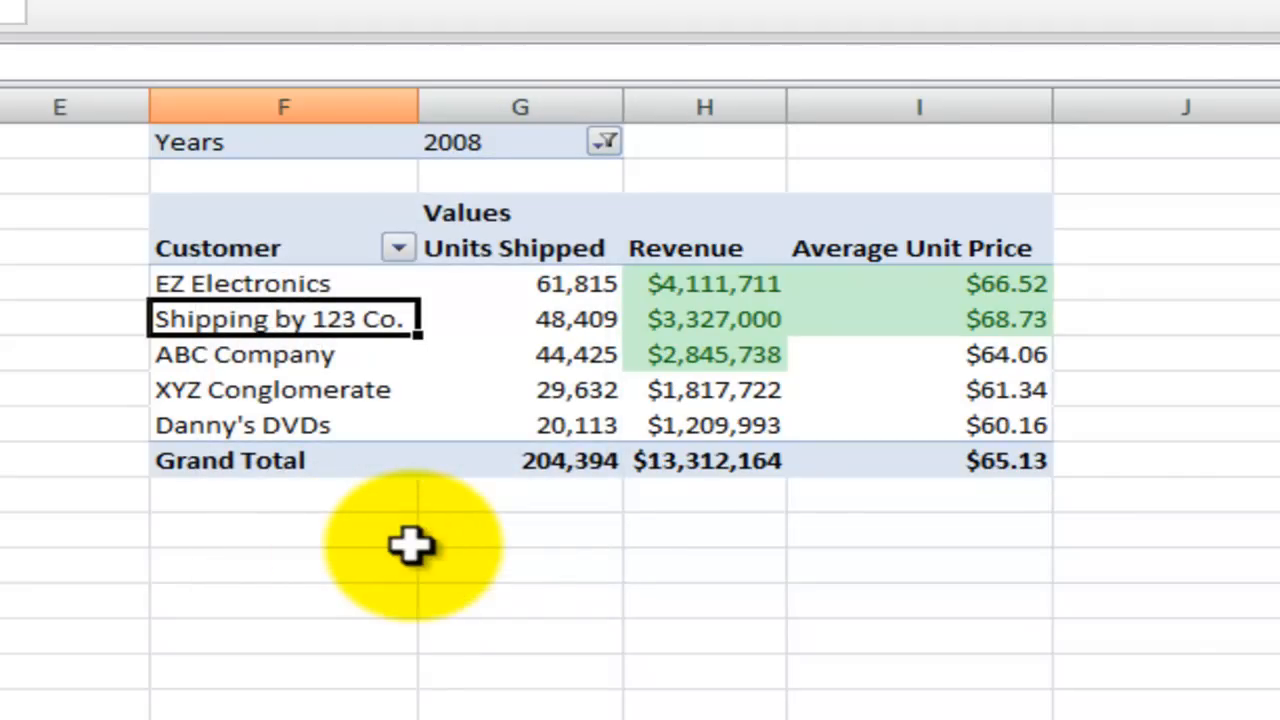
mouse_move(805, 374)
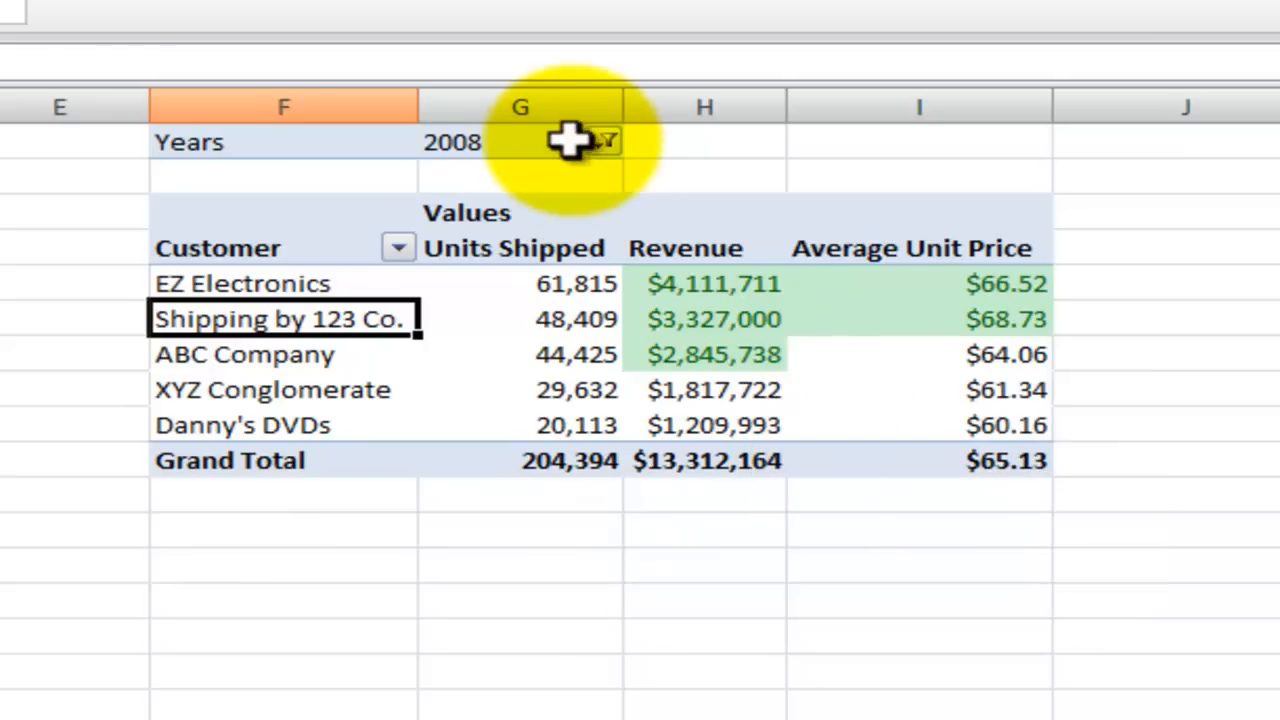
- Switch the pivot table's Years report filter to 2009
click(605, 143)
click(295, 268)
click(355, 543)
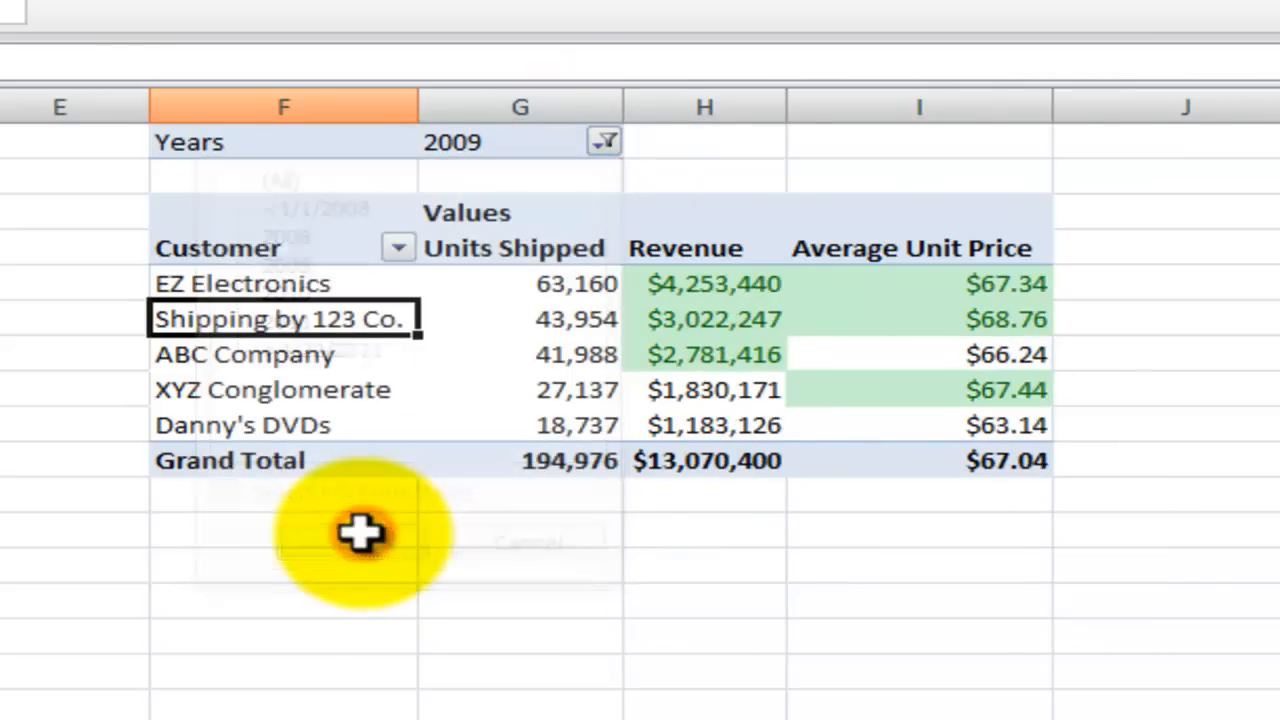
- Allow multiple items in the Years report filter, select only 2010 and 2011, and check the highlighted values
click(605, 143)
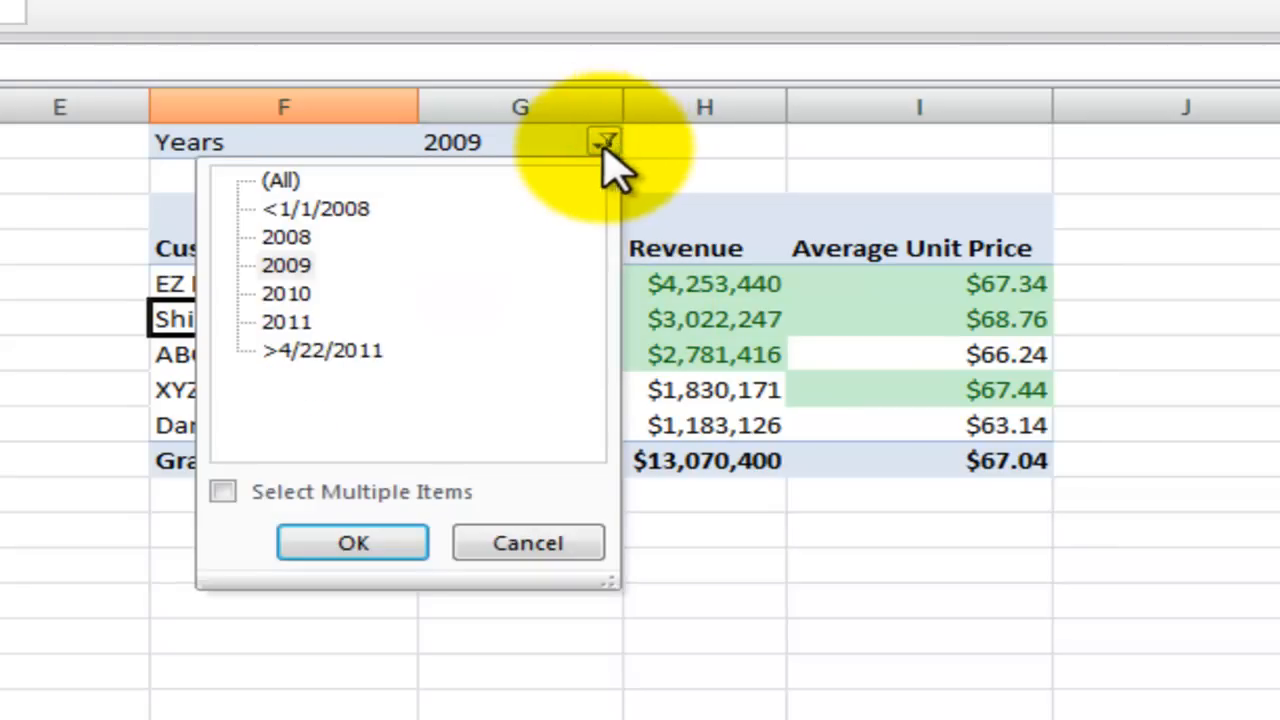
click(223, 493)
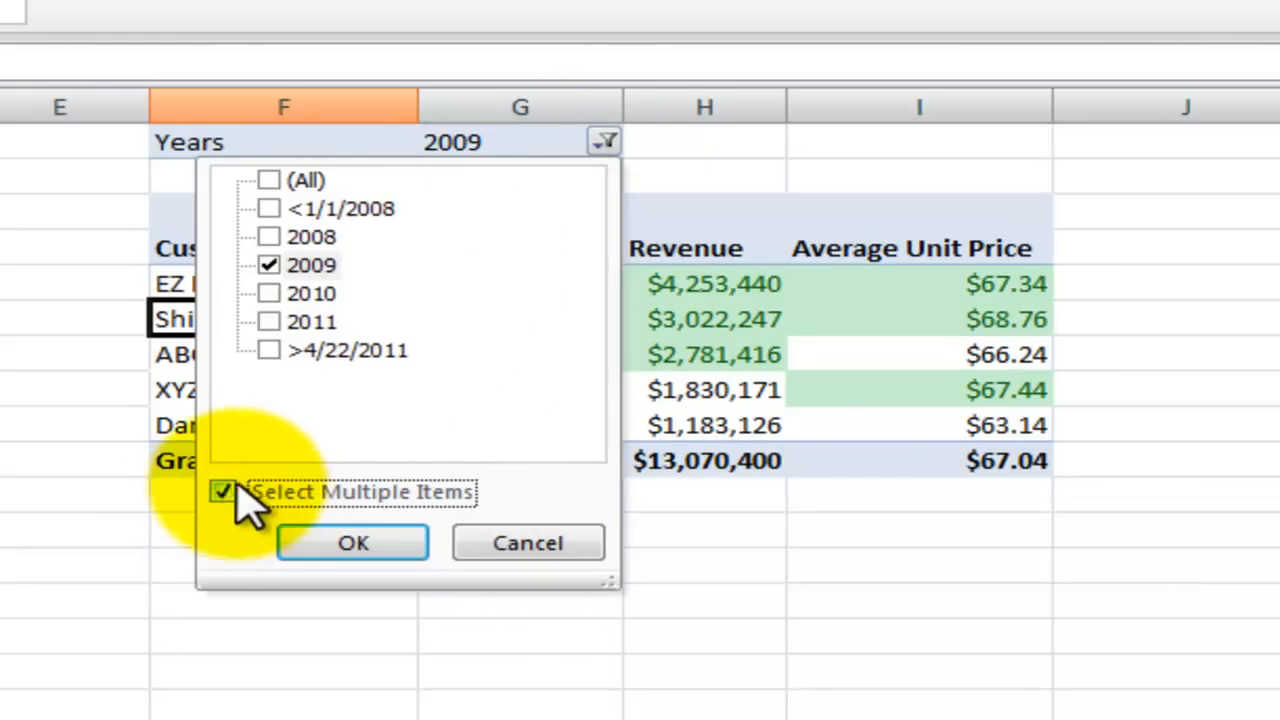
click(267, 265)
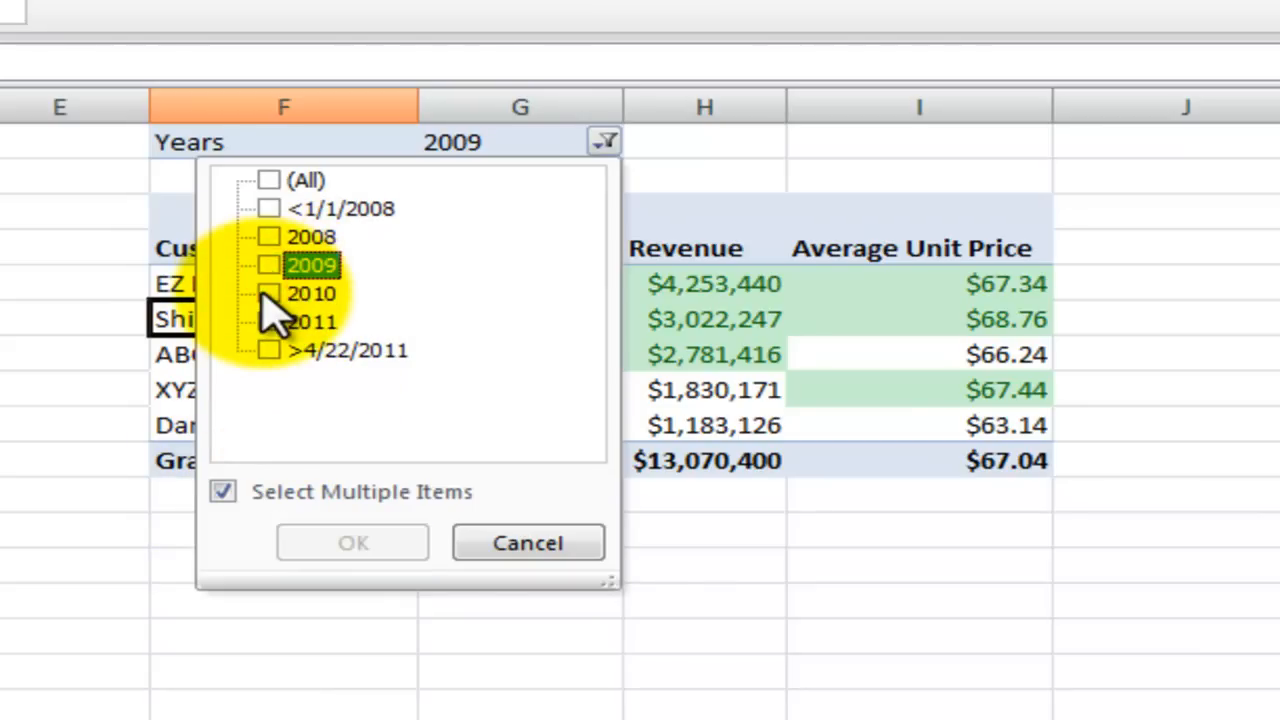
click(267, 293)
click(268, 321)
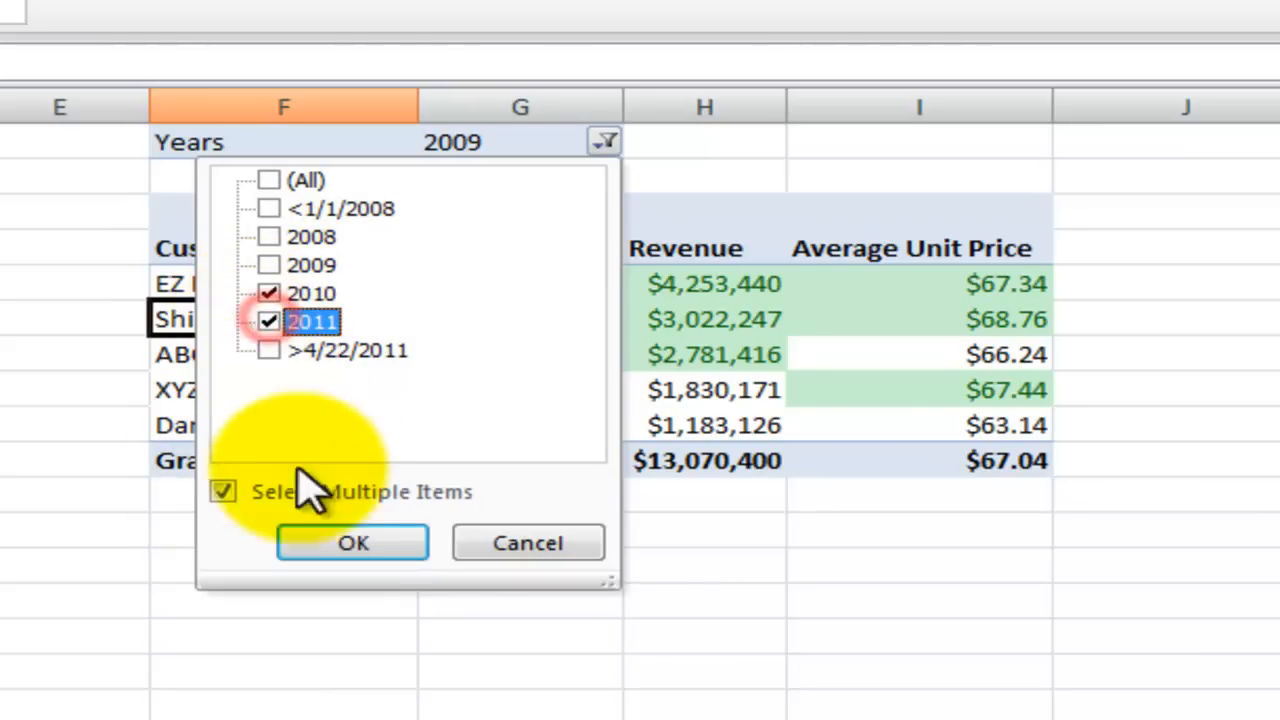
click(333, 542)
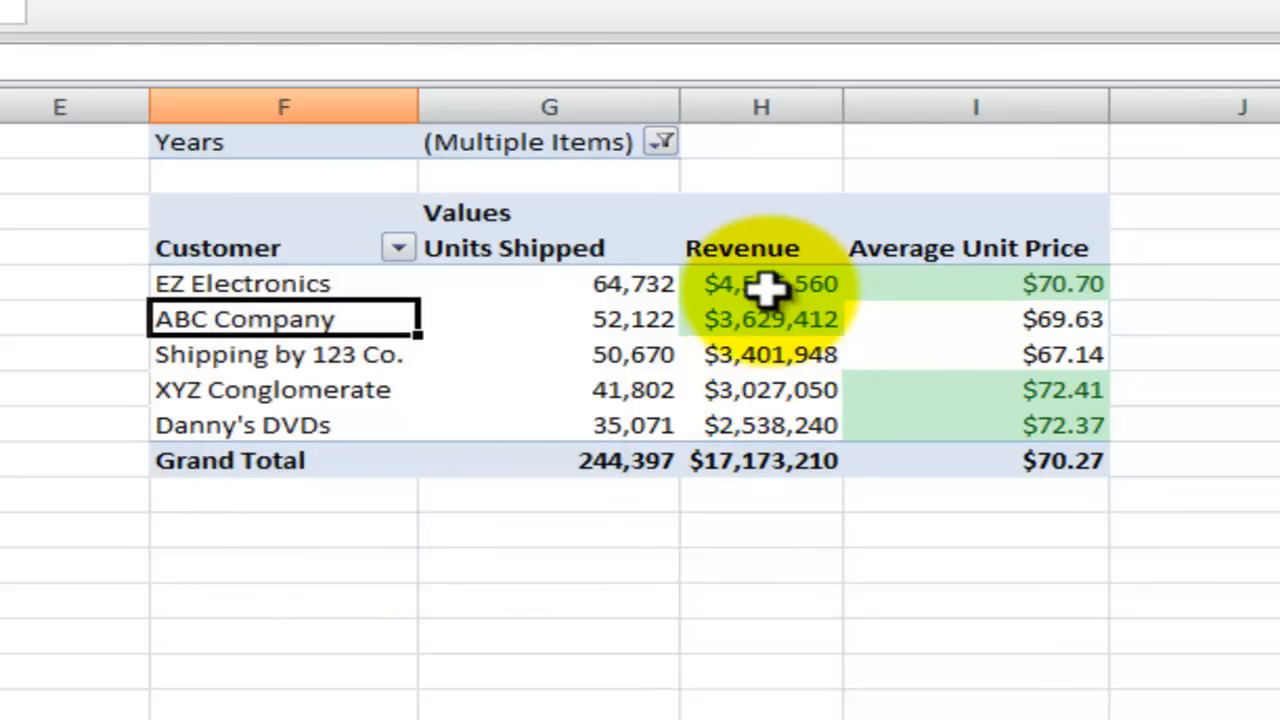
mouse_move(765, 290)
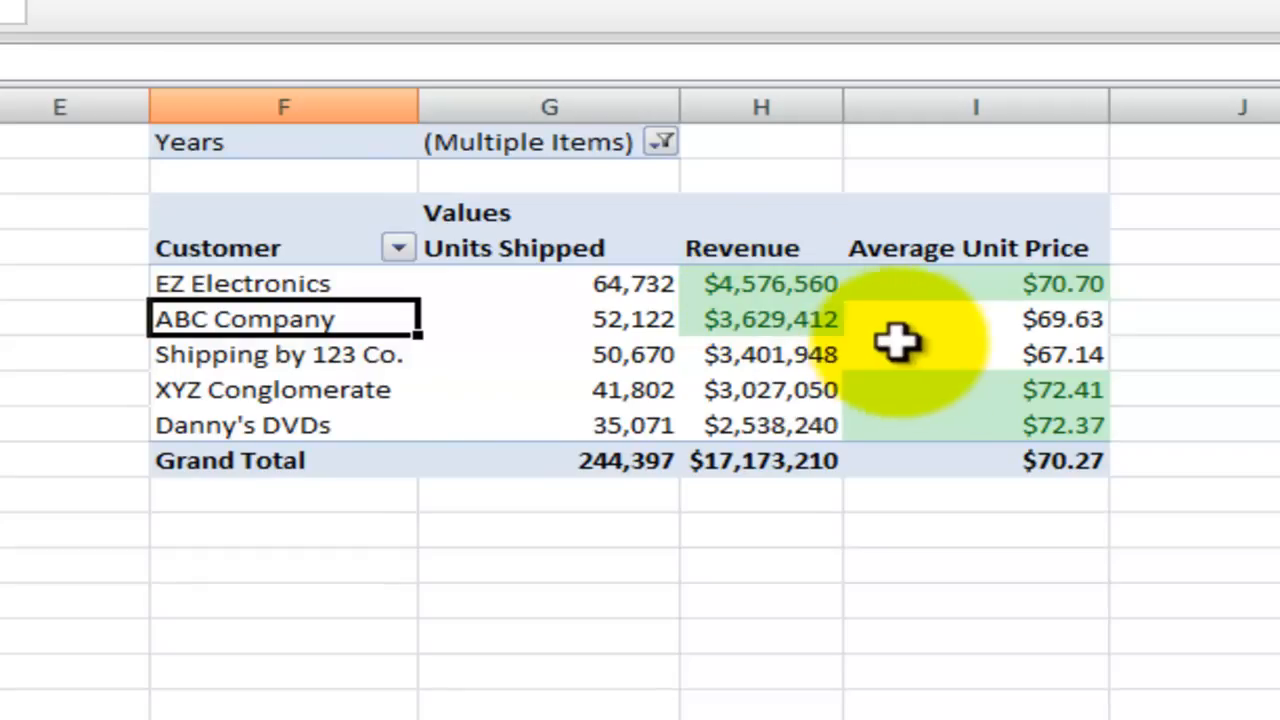
mouse_move(970, 318)
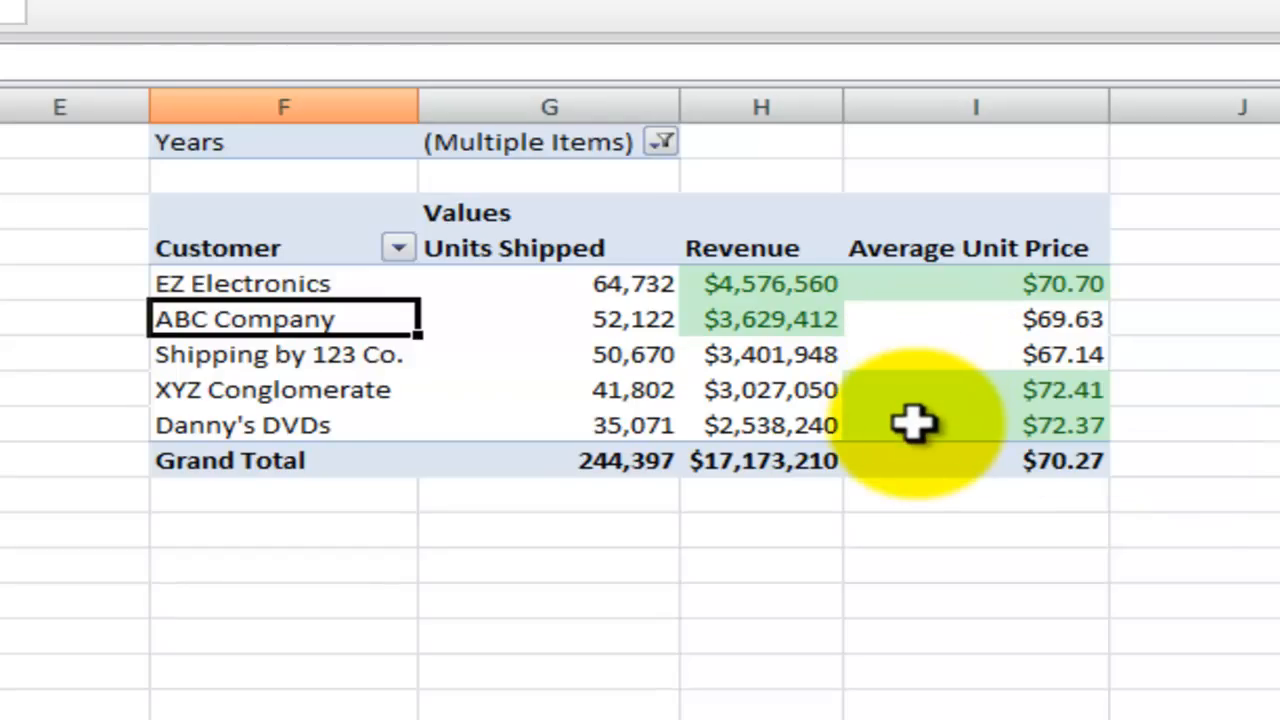
mouse_move(914, 424)
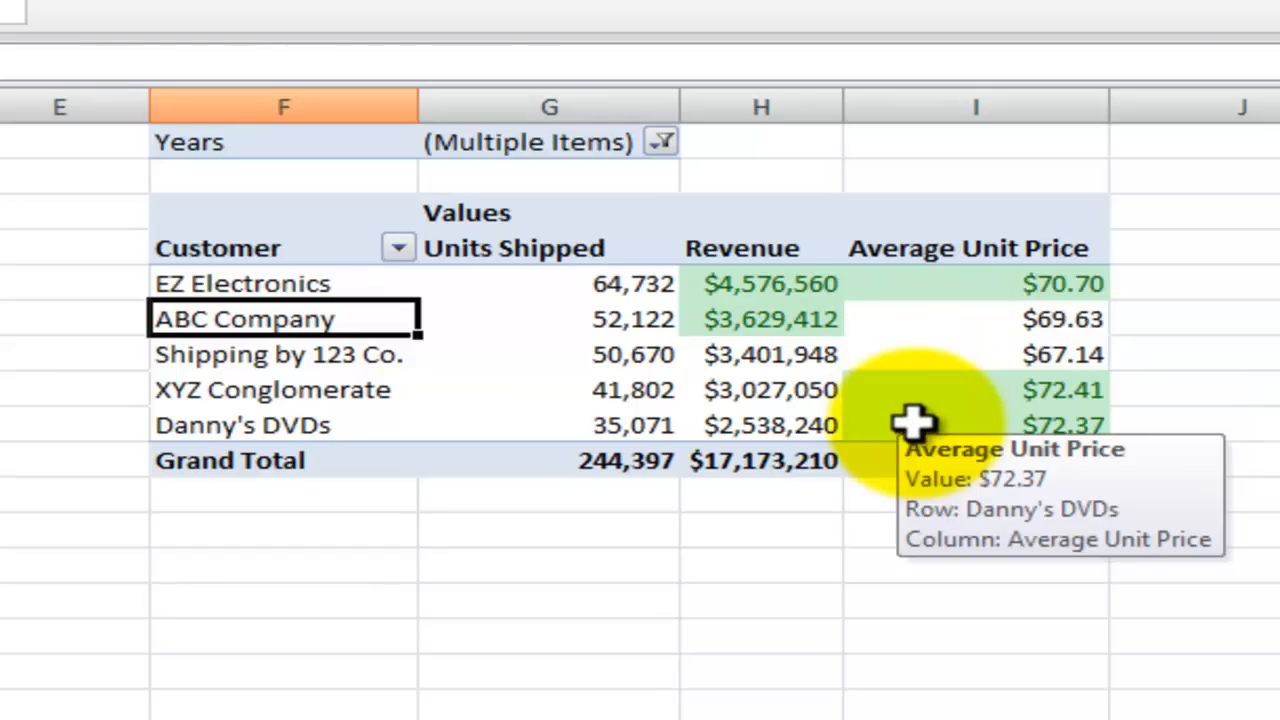